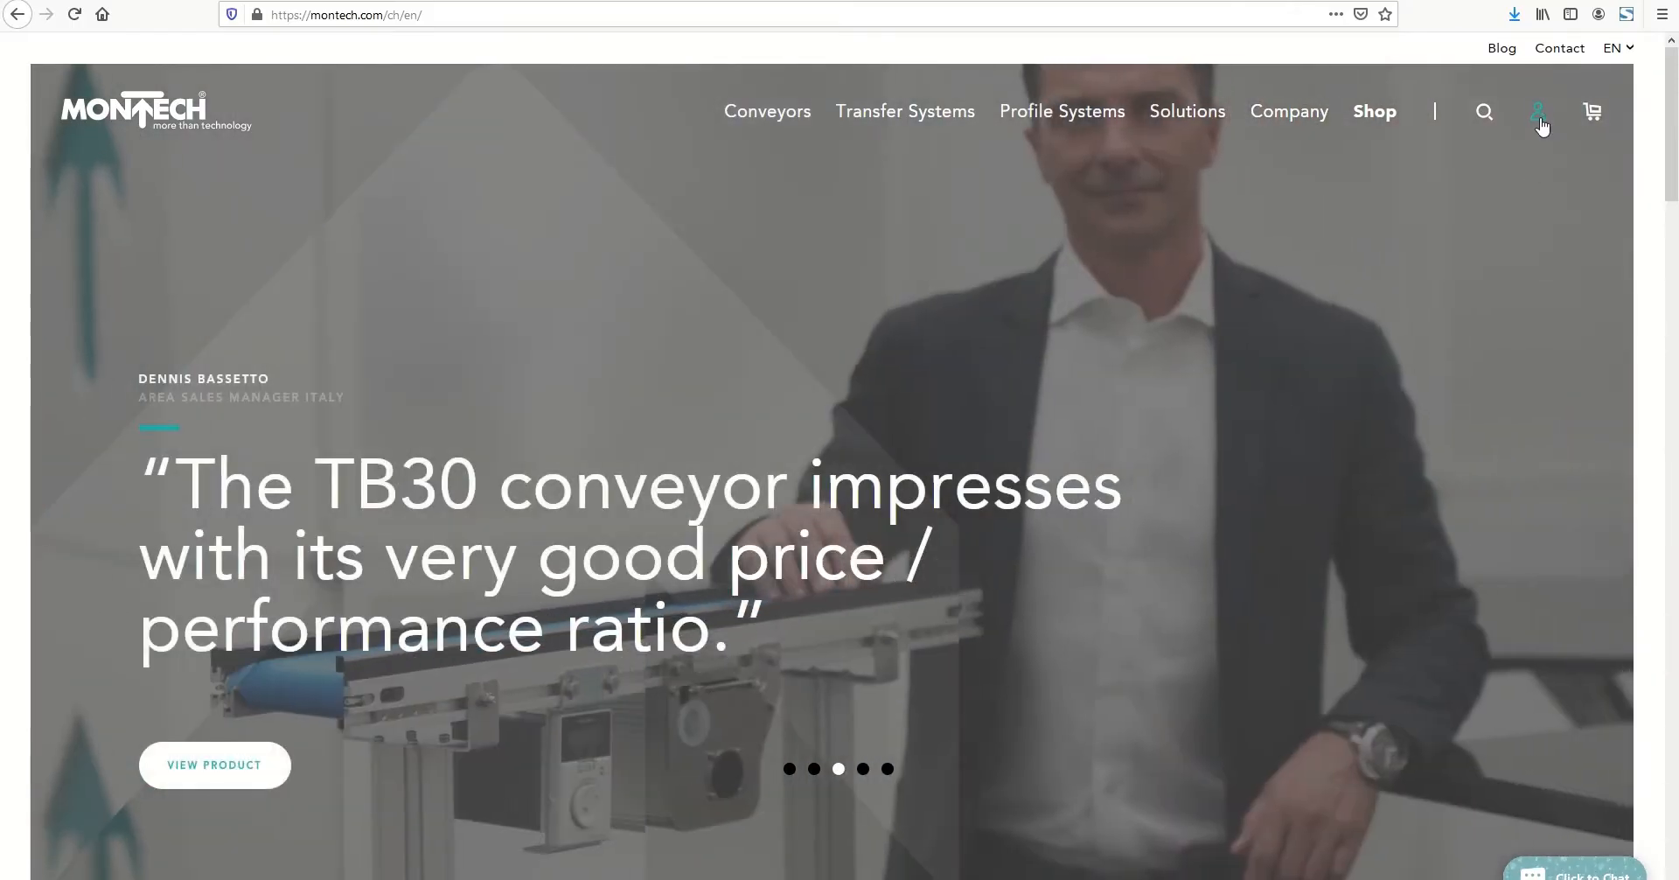
Find the TB30 low-profile conveyor in the conveyor overview and open its configurator
{"action": "left_click", "coordinate": [1536, 116]}
{"action": "left_click", "coordinate": [1293, 499]}
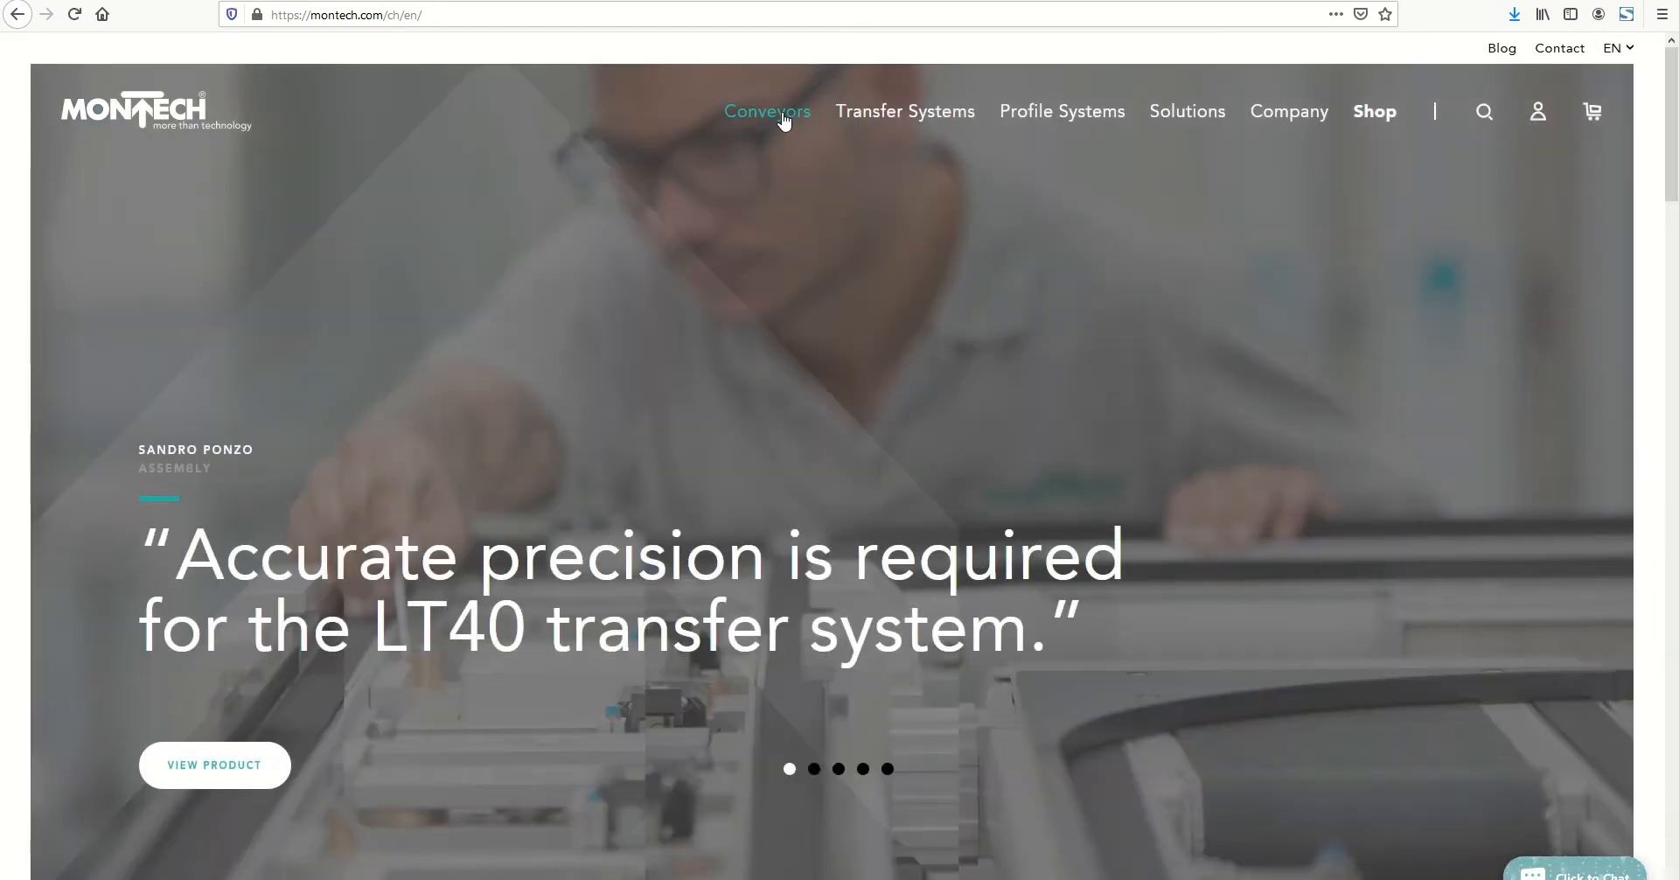
{"action": "left_click", "coordinate": [785, 120]}
{"action": "scroll", "coordinate": [548, 433], "scroll_direction": "down", "scroll_amount": 4}
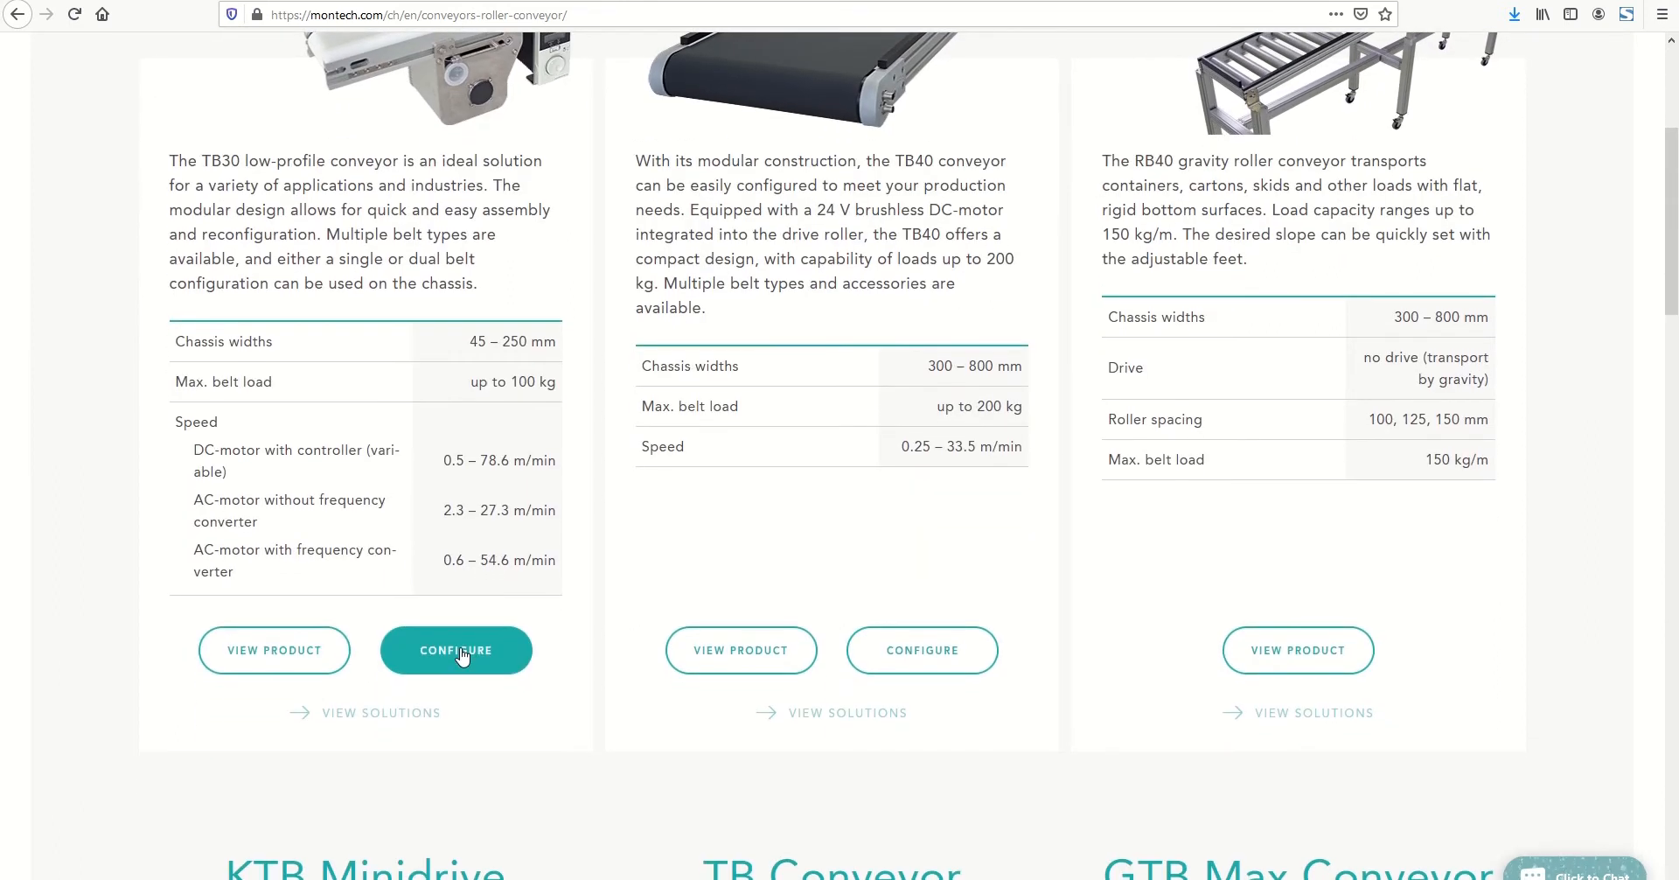
{"action": "left_click", "coordinate": [461, 655]}
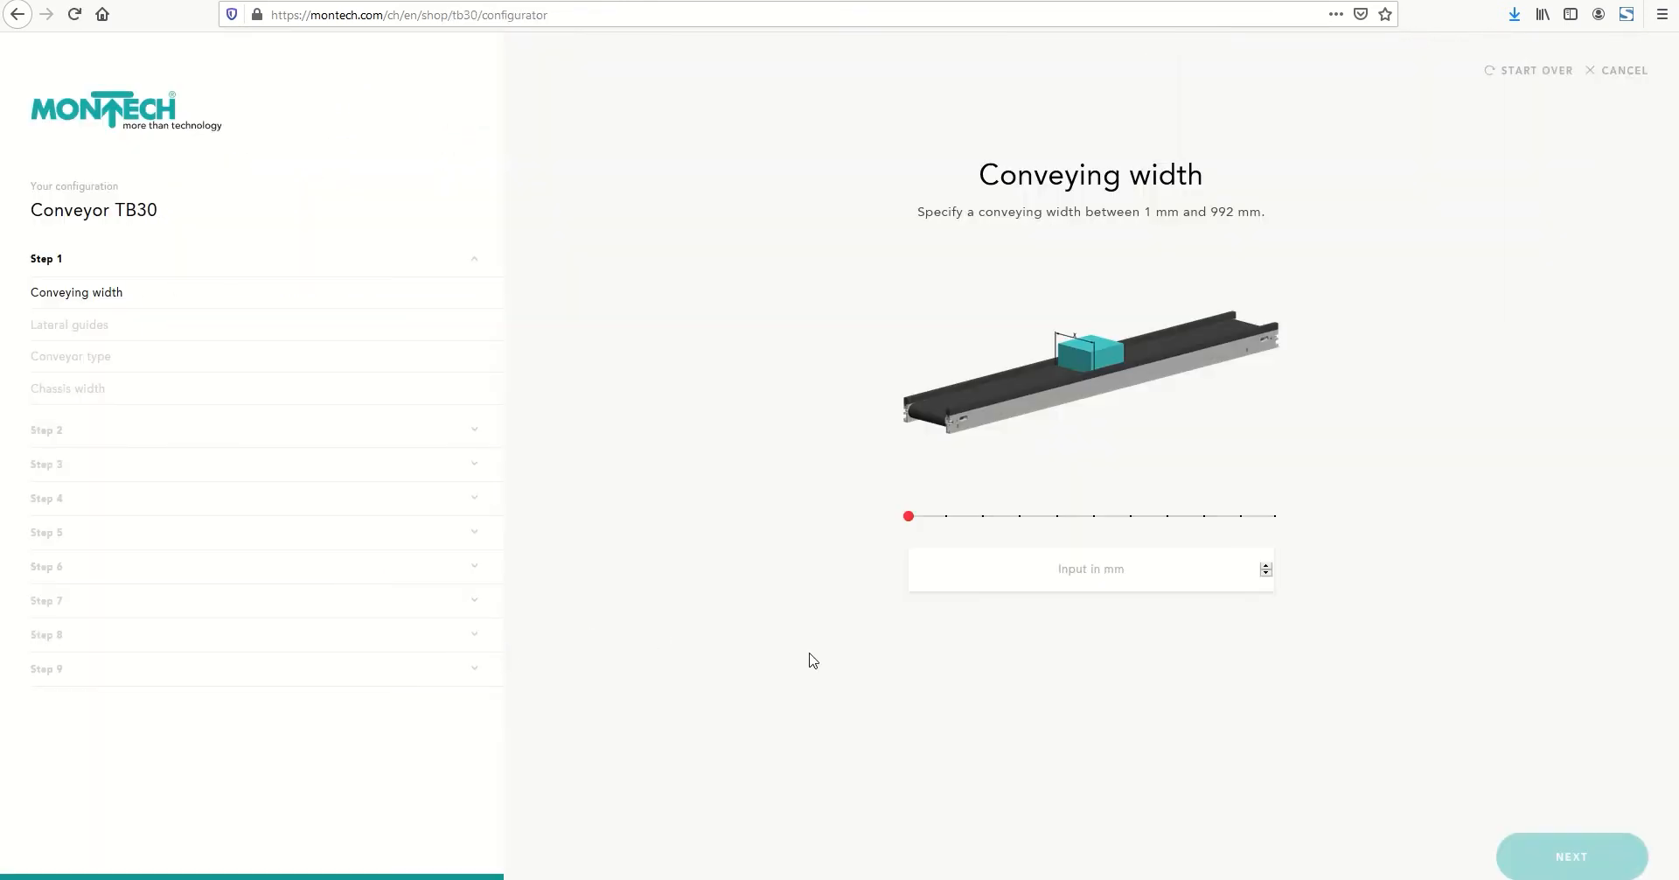
Set the conveying width to 220 mm and choose the adjustable lateral guides, Type A
{"action": "left_click", "coordinate": [1074, 574]}
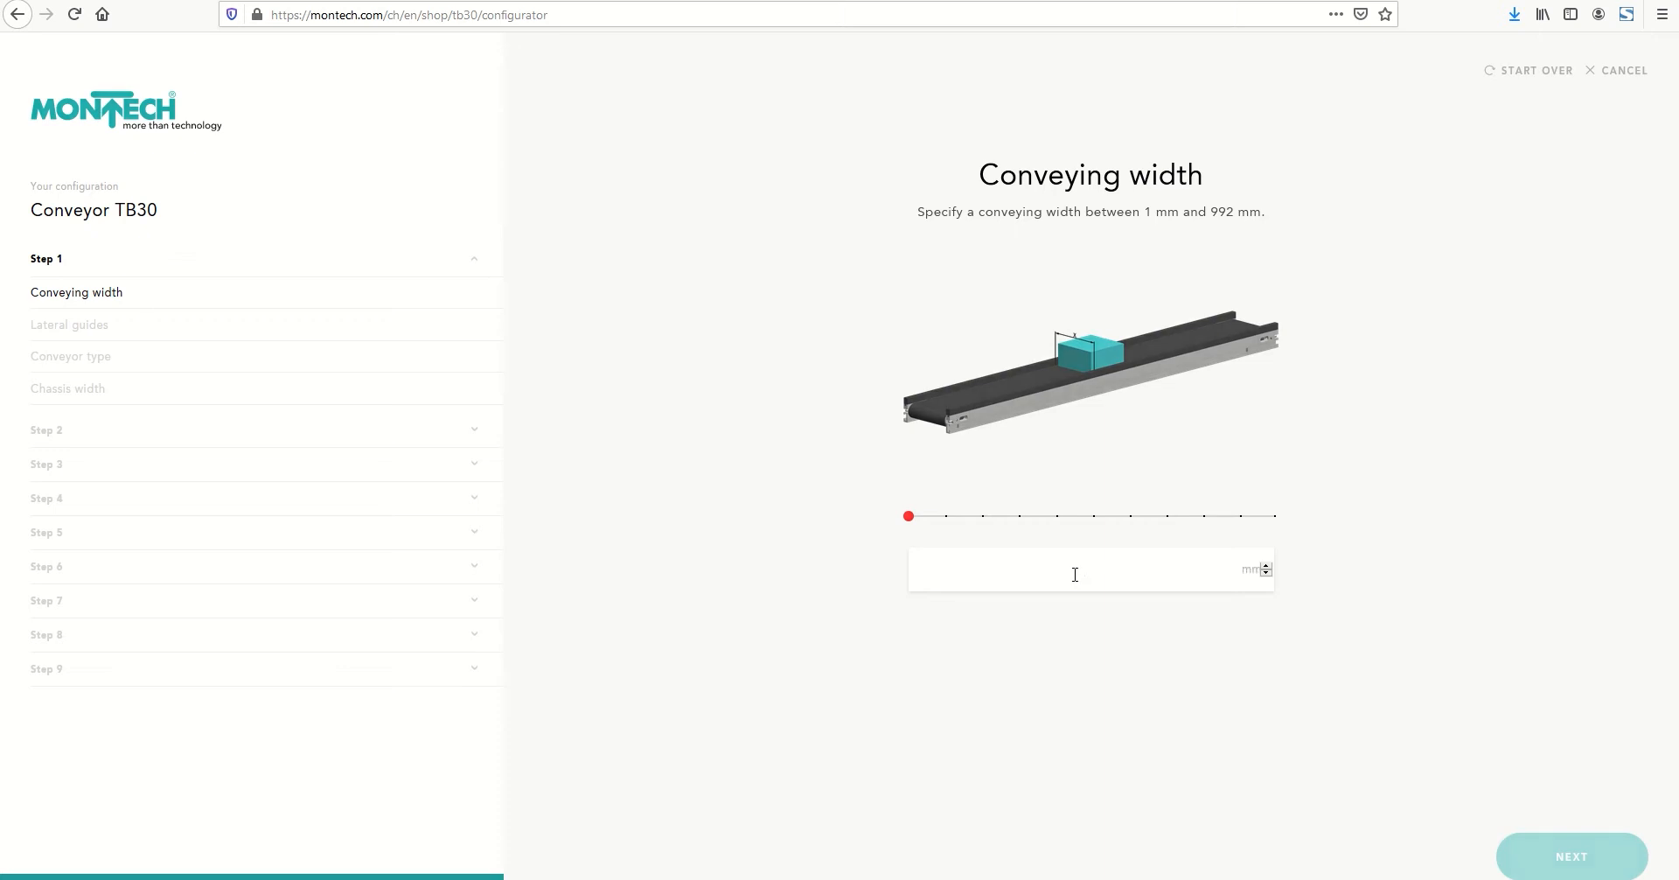
{"action": "type", "text": "220"}
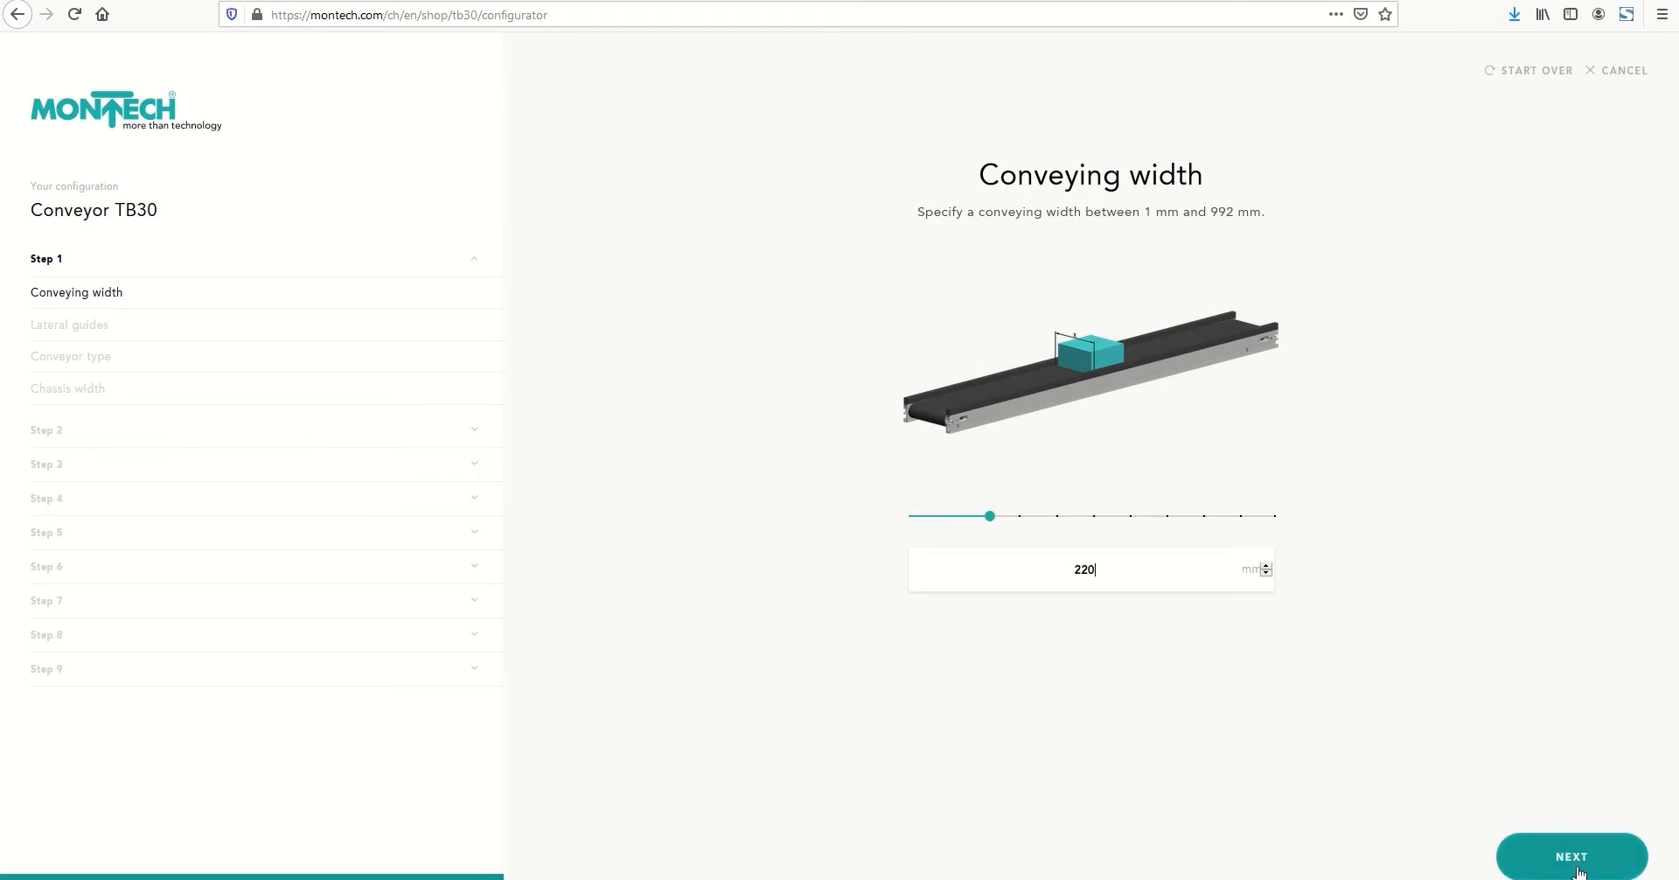
{"action": "left_click", "coordinate": [1578, 866]}
{"action": "scroll", "coordinate": [1394, 684], "scroll_direction": "down", "scroll_amount": 2}
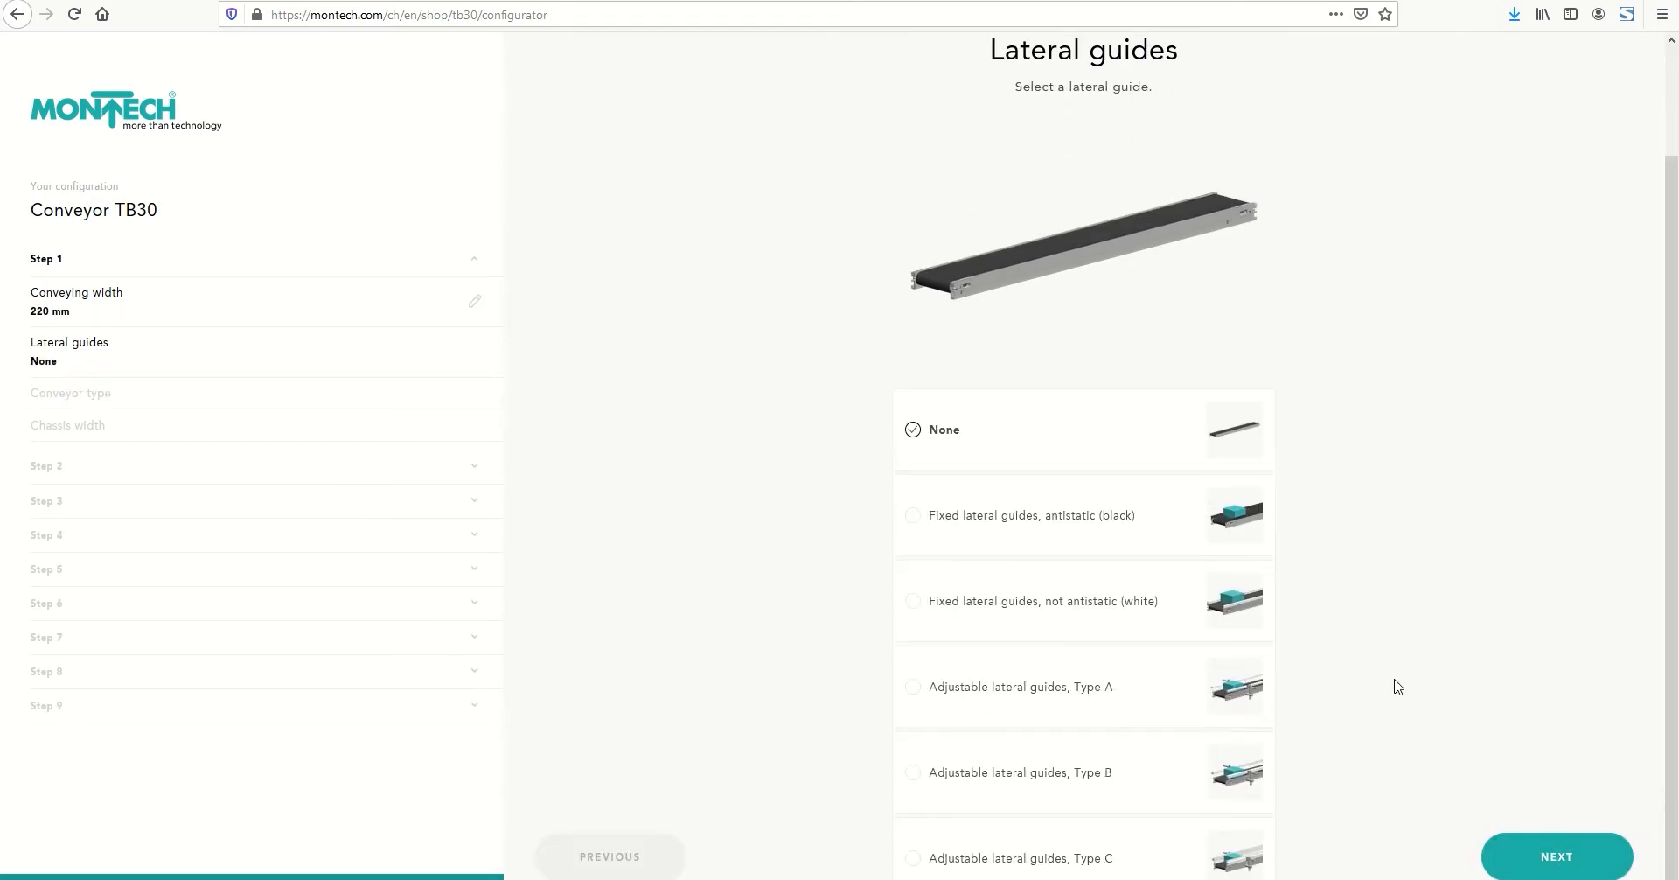
{"action": "left_click", "coordinate": [920, 675]}
{"action": "left_click", "coordinate": [1530, 863]}
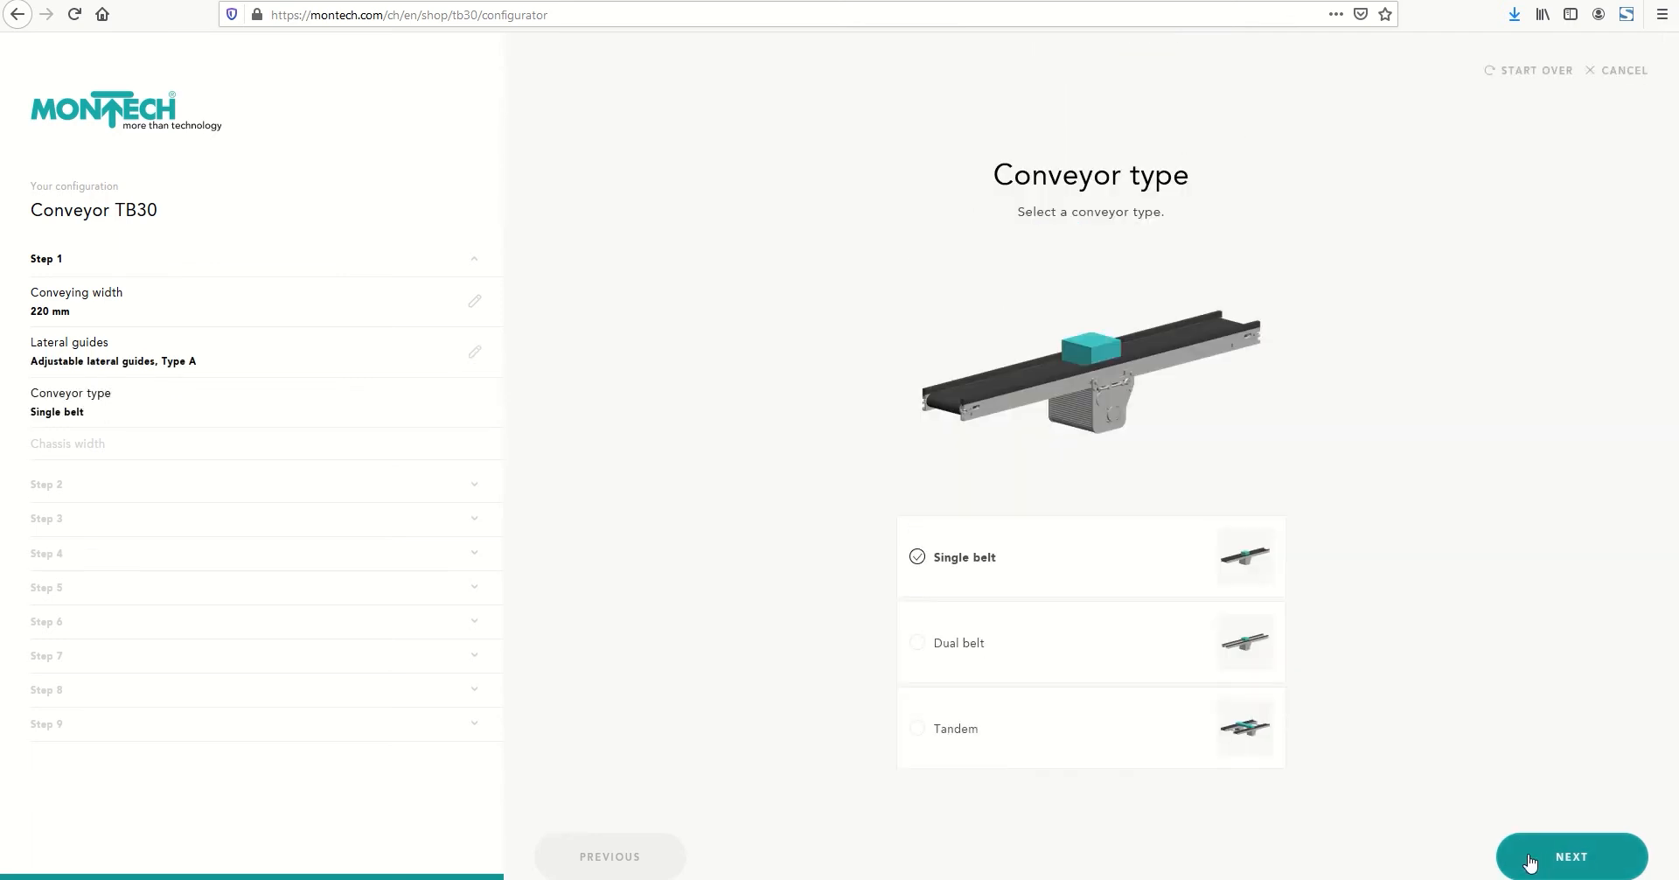
Accept the single belt type and 250 mm chassis width, and set the conveyor length to 3500 mm
{"action": "left_click", "coordinate": [1530, 863]}
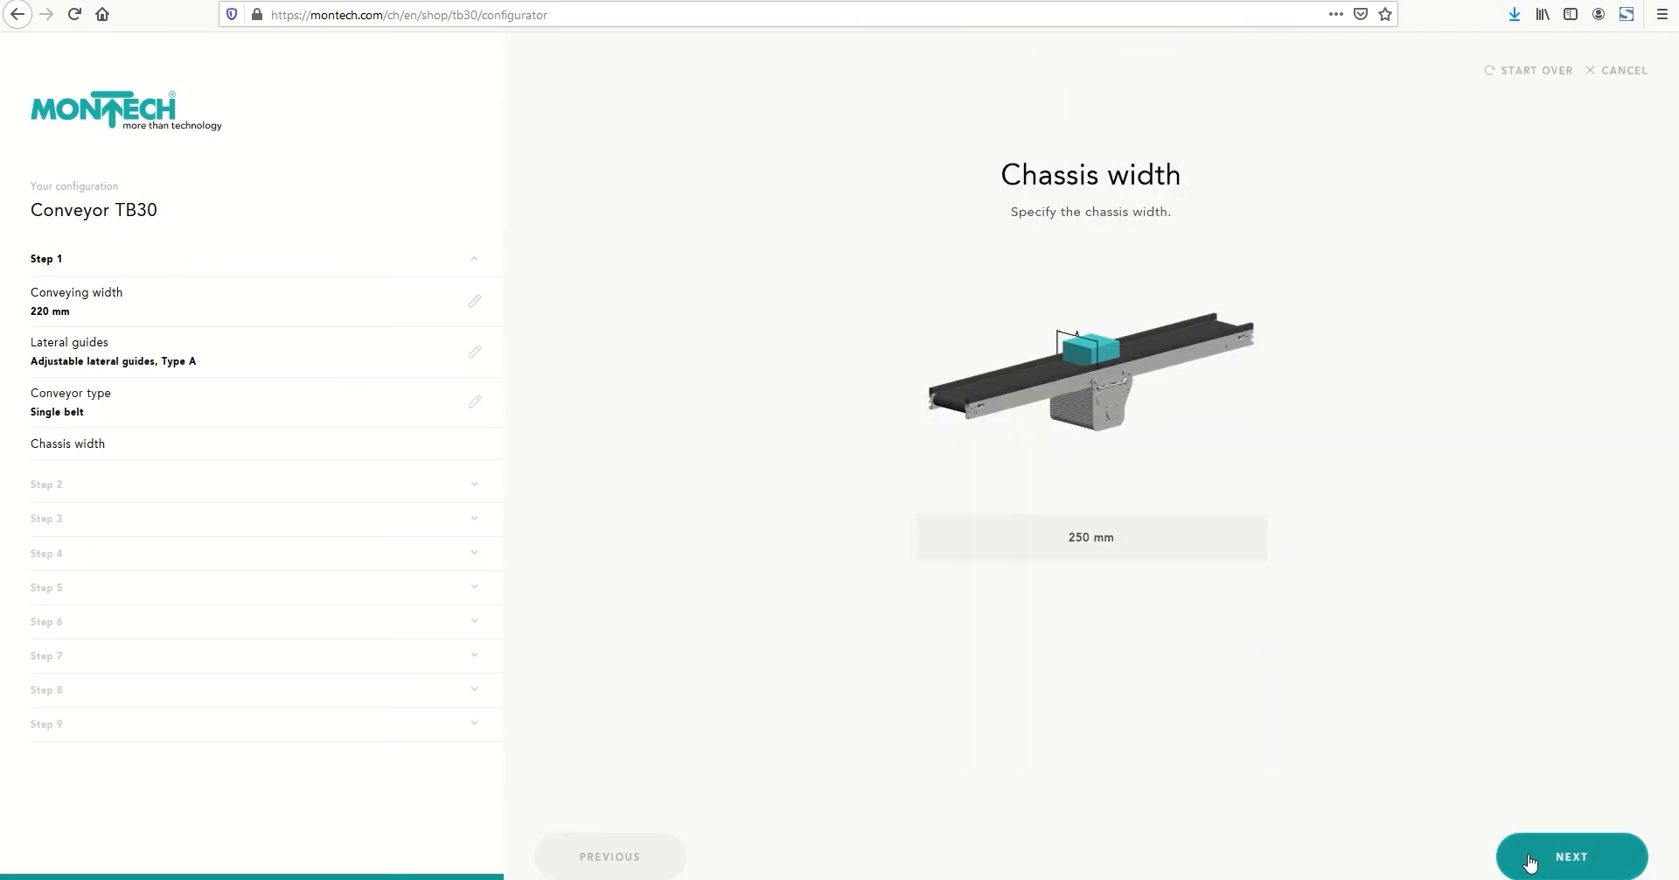
{"action": "left_click", "coordinate": [1530, 863]}
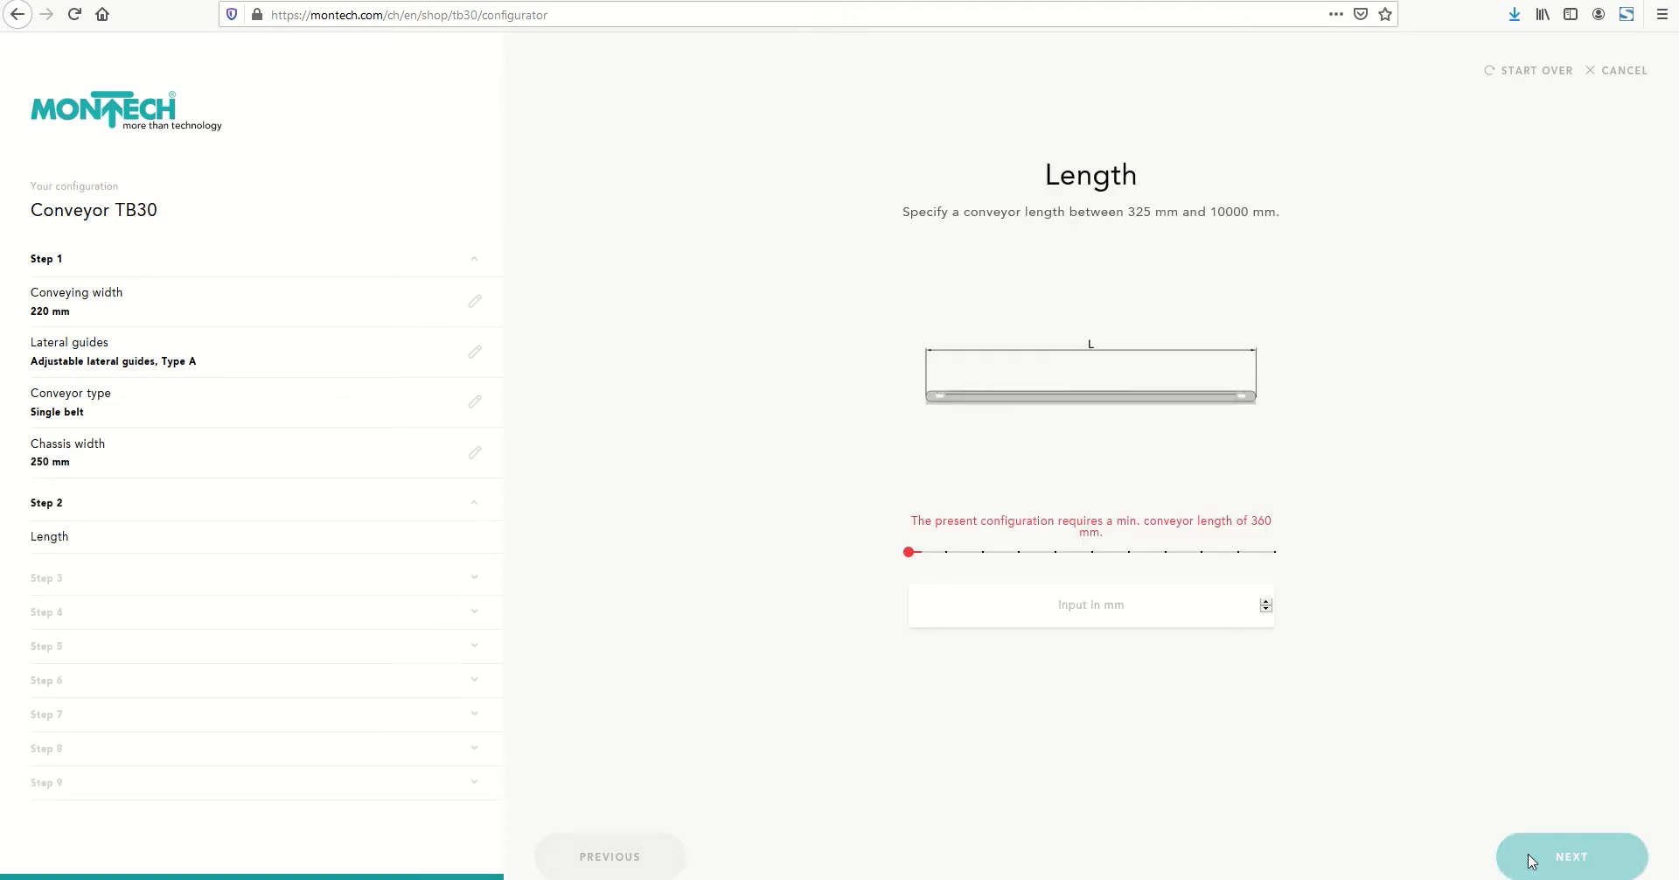
{"action": "left_click", "coordinate": [1112, 610]}
{"action": "type", "text": "3500"}
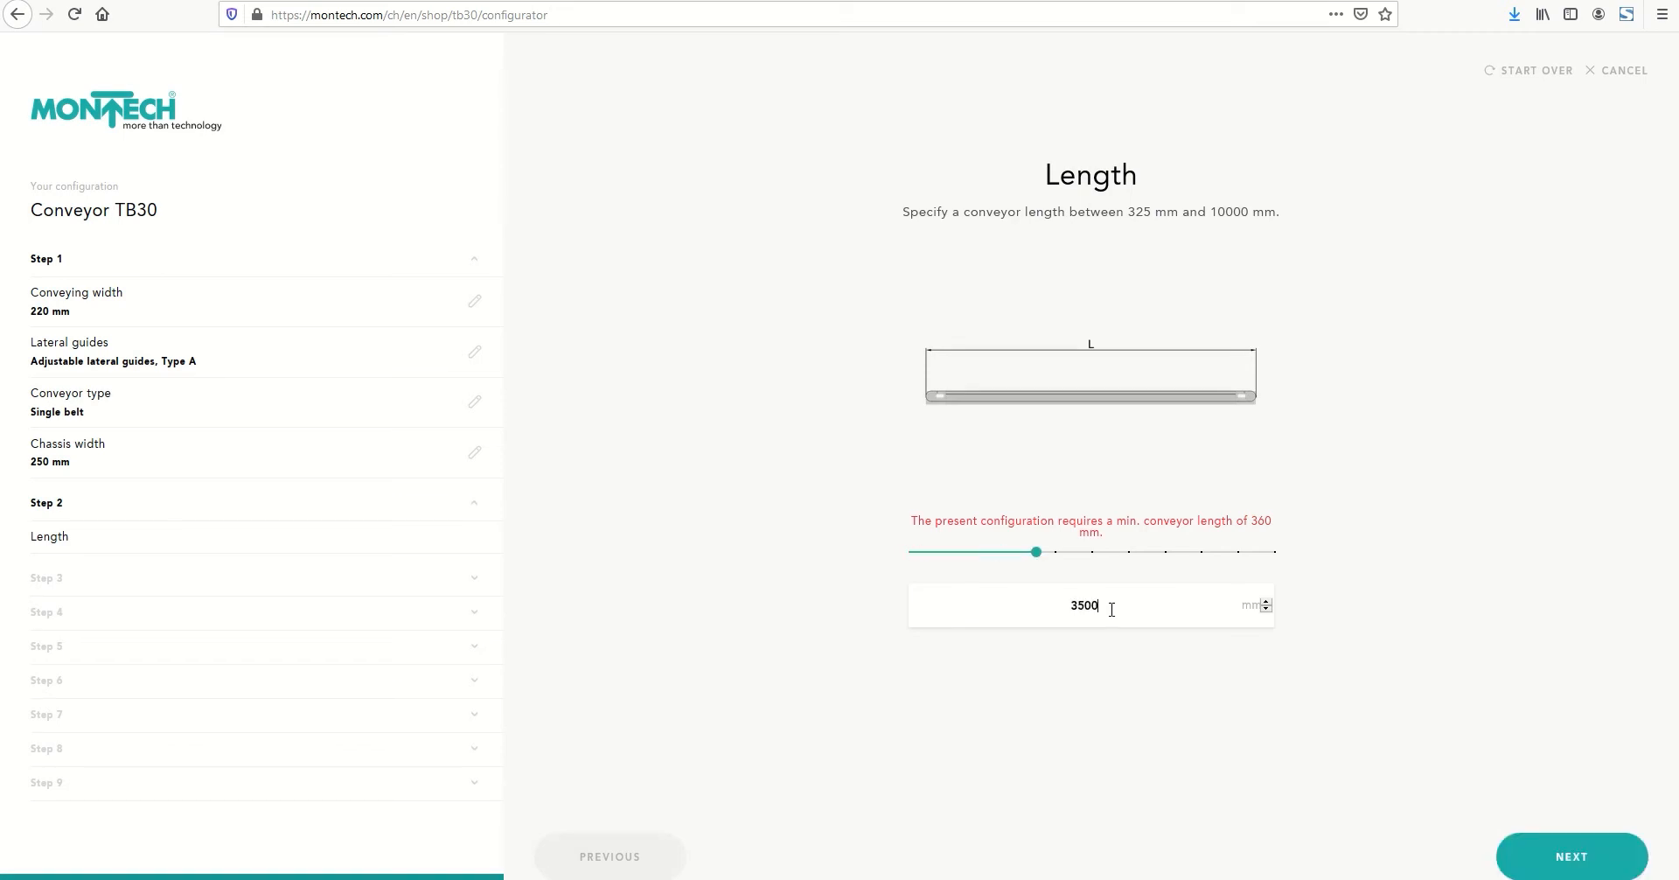
{"action": "left_click", "coordinate": [1571, 859]}
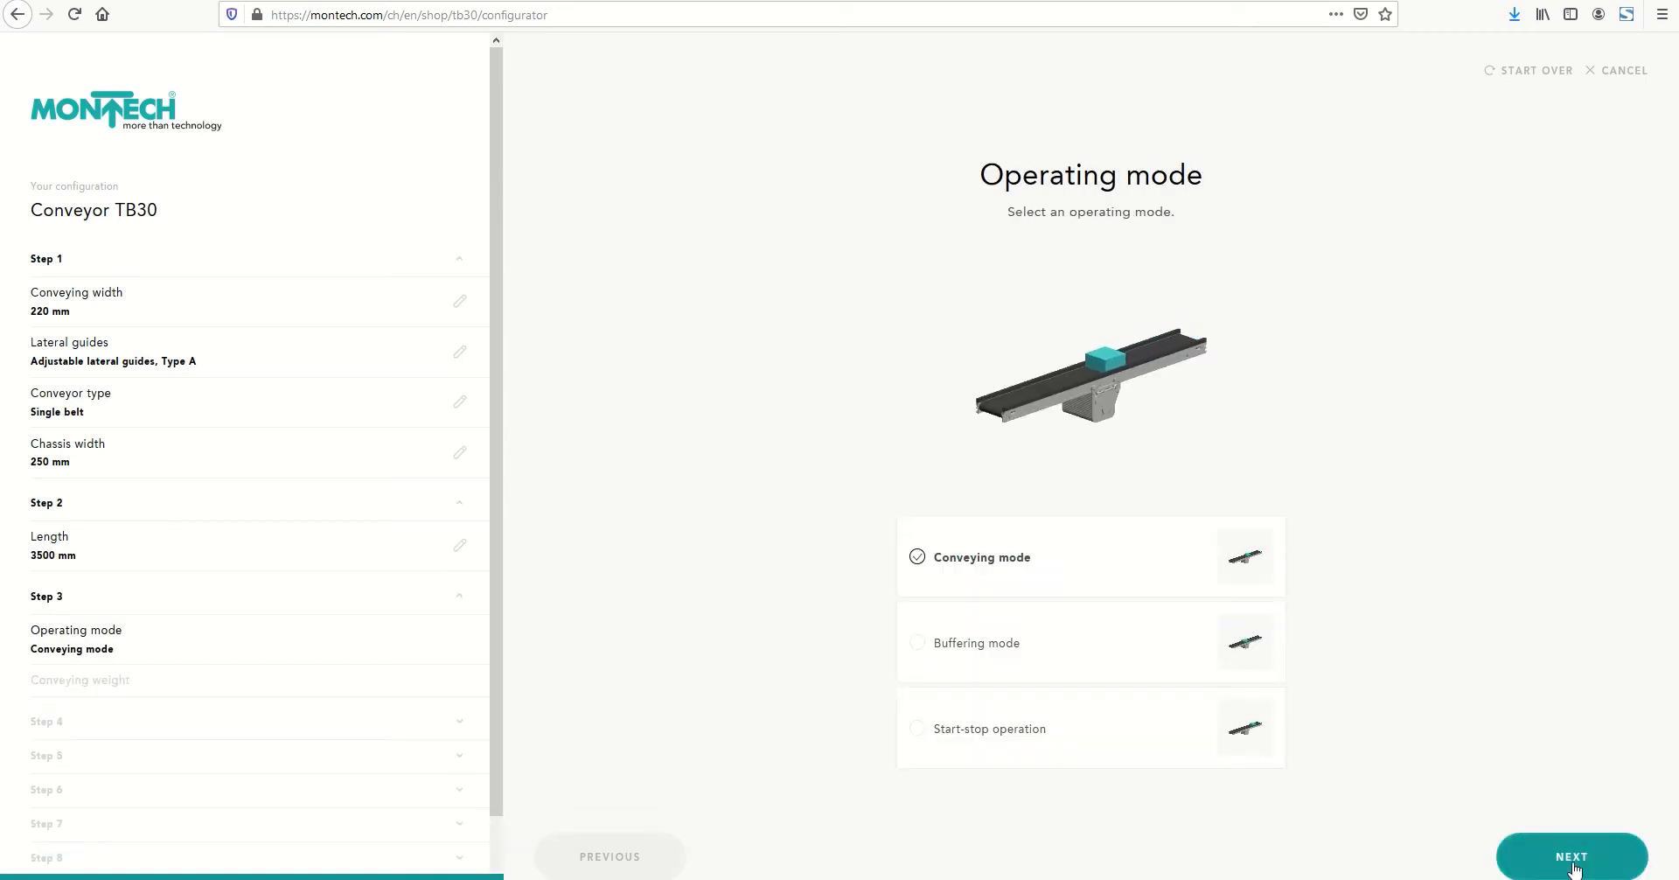
Choose buffering mode as the operating mode and set the conveying weight to 25 kg
{"action": "left_click", "coordinate": [920, 644]}
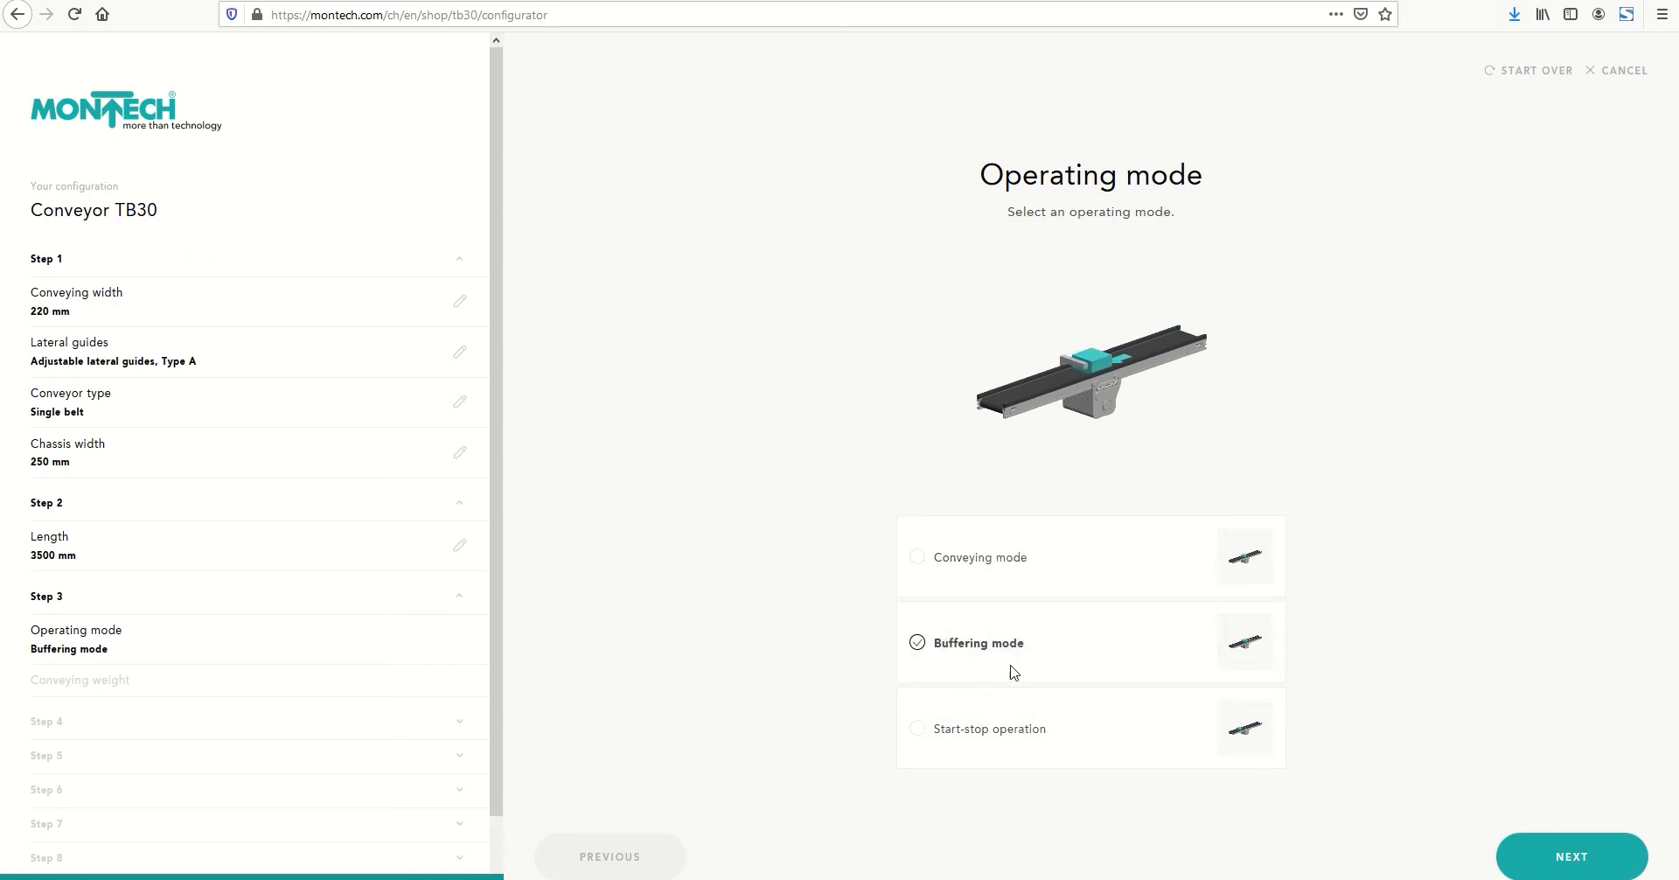
{"action": "left_click", "coordinate": [1580, 855]}
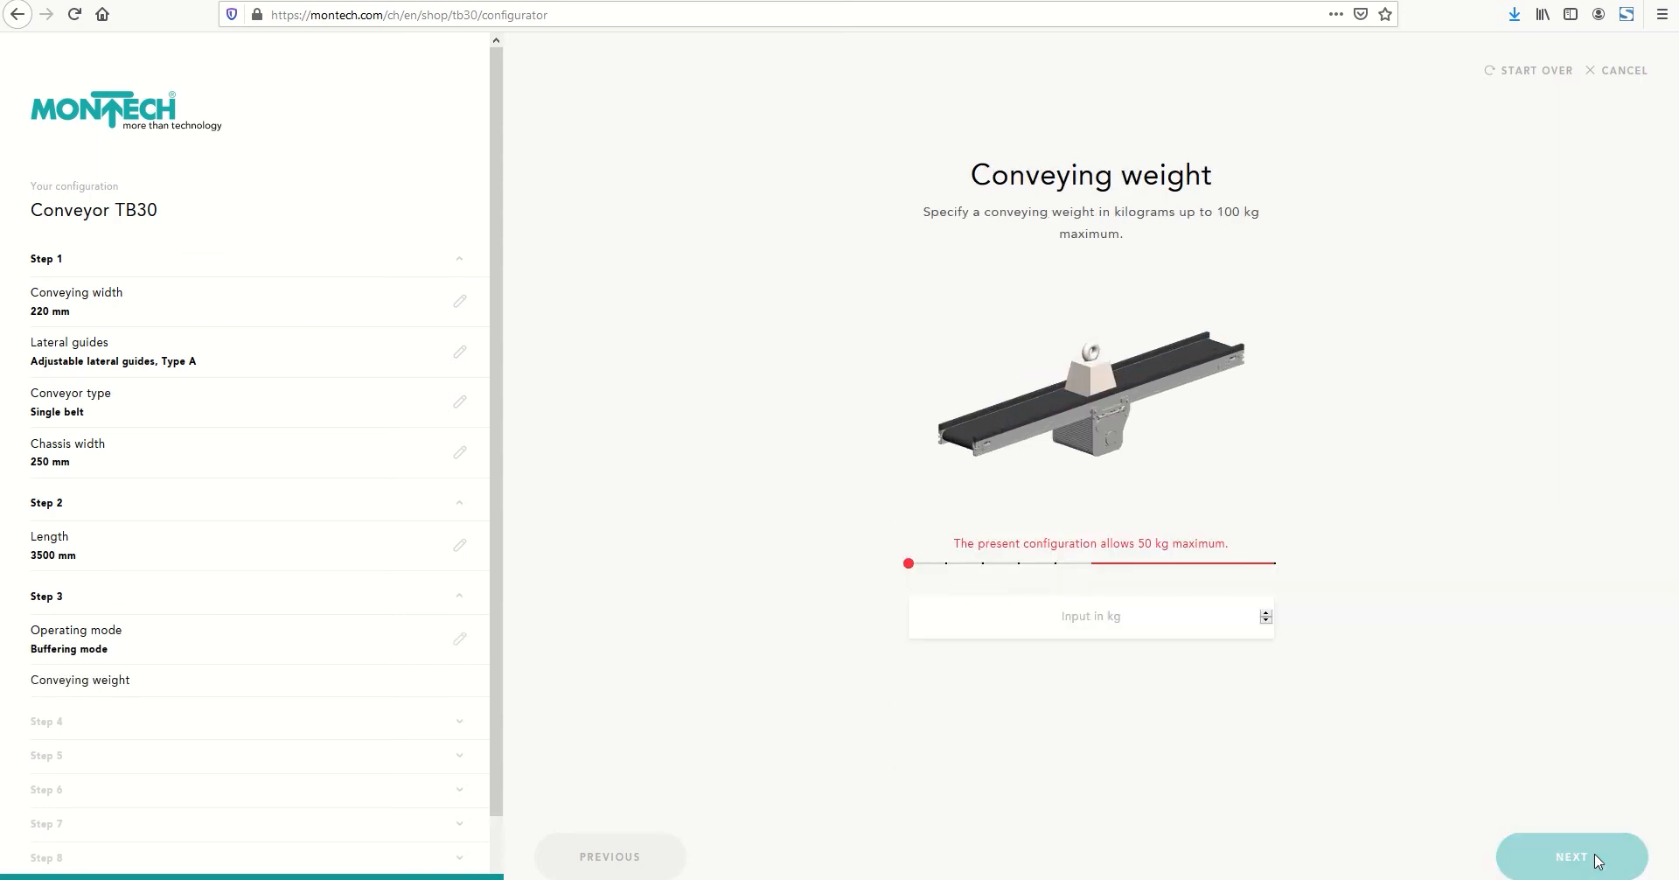
{"action": "left_click", "coordinate": [1109, 619]}
{"action": "type", "text": "25"}
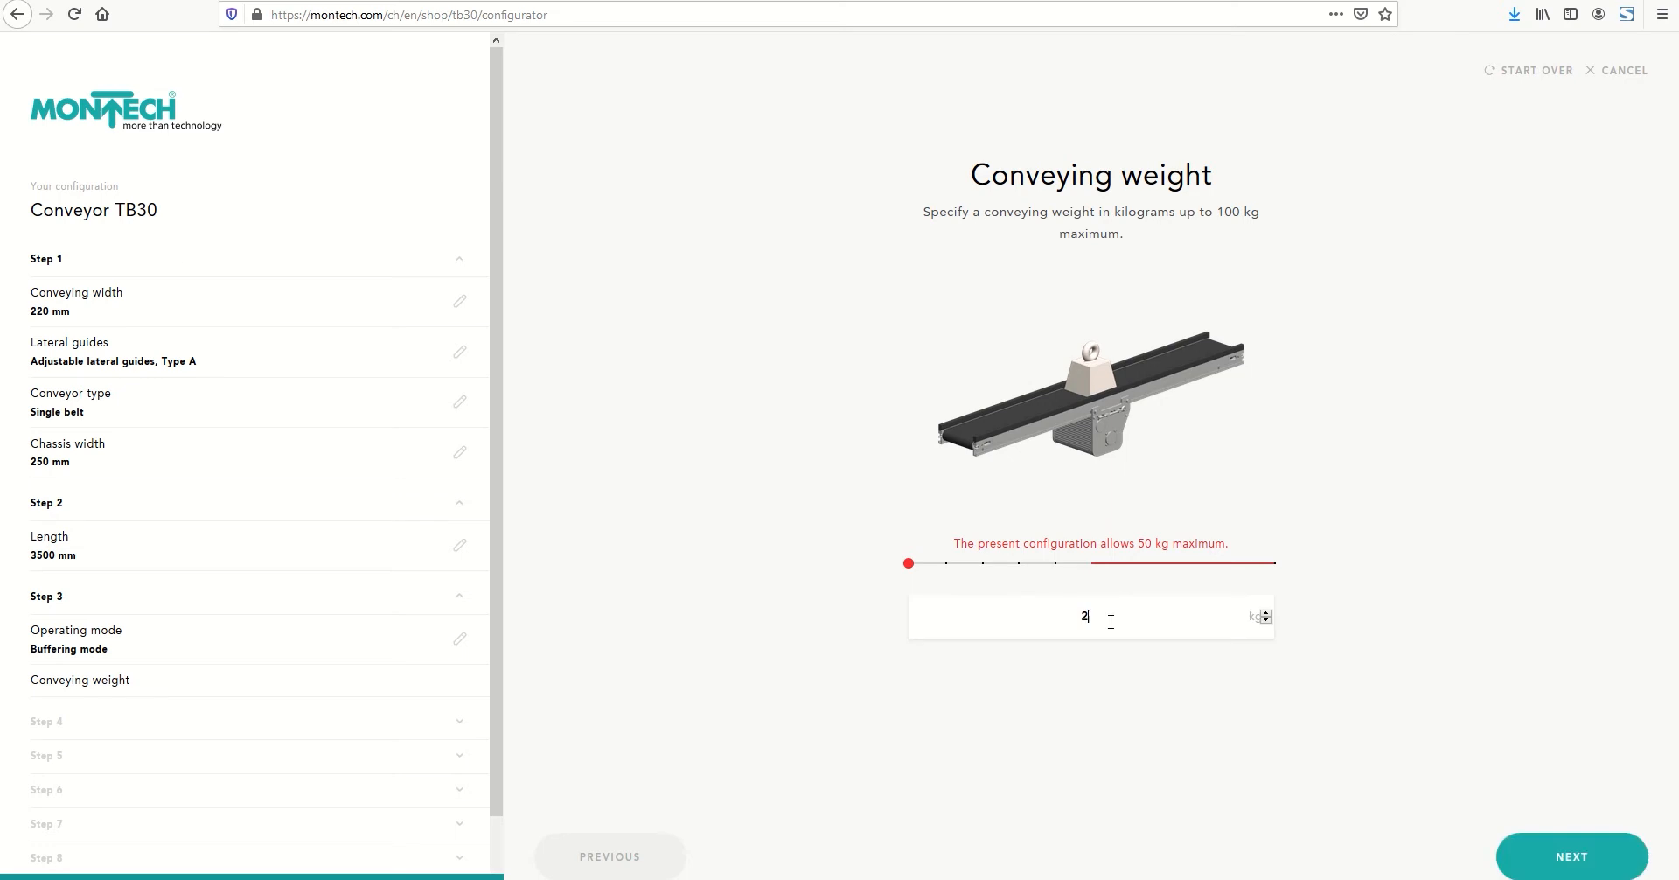
{"action": "left_click", "coordinate": [1568, 855]}
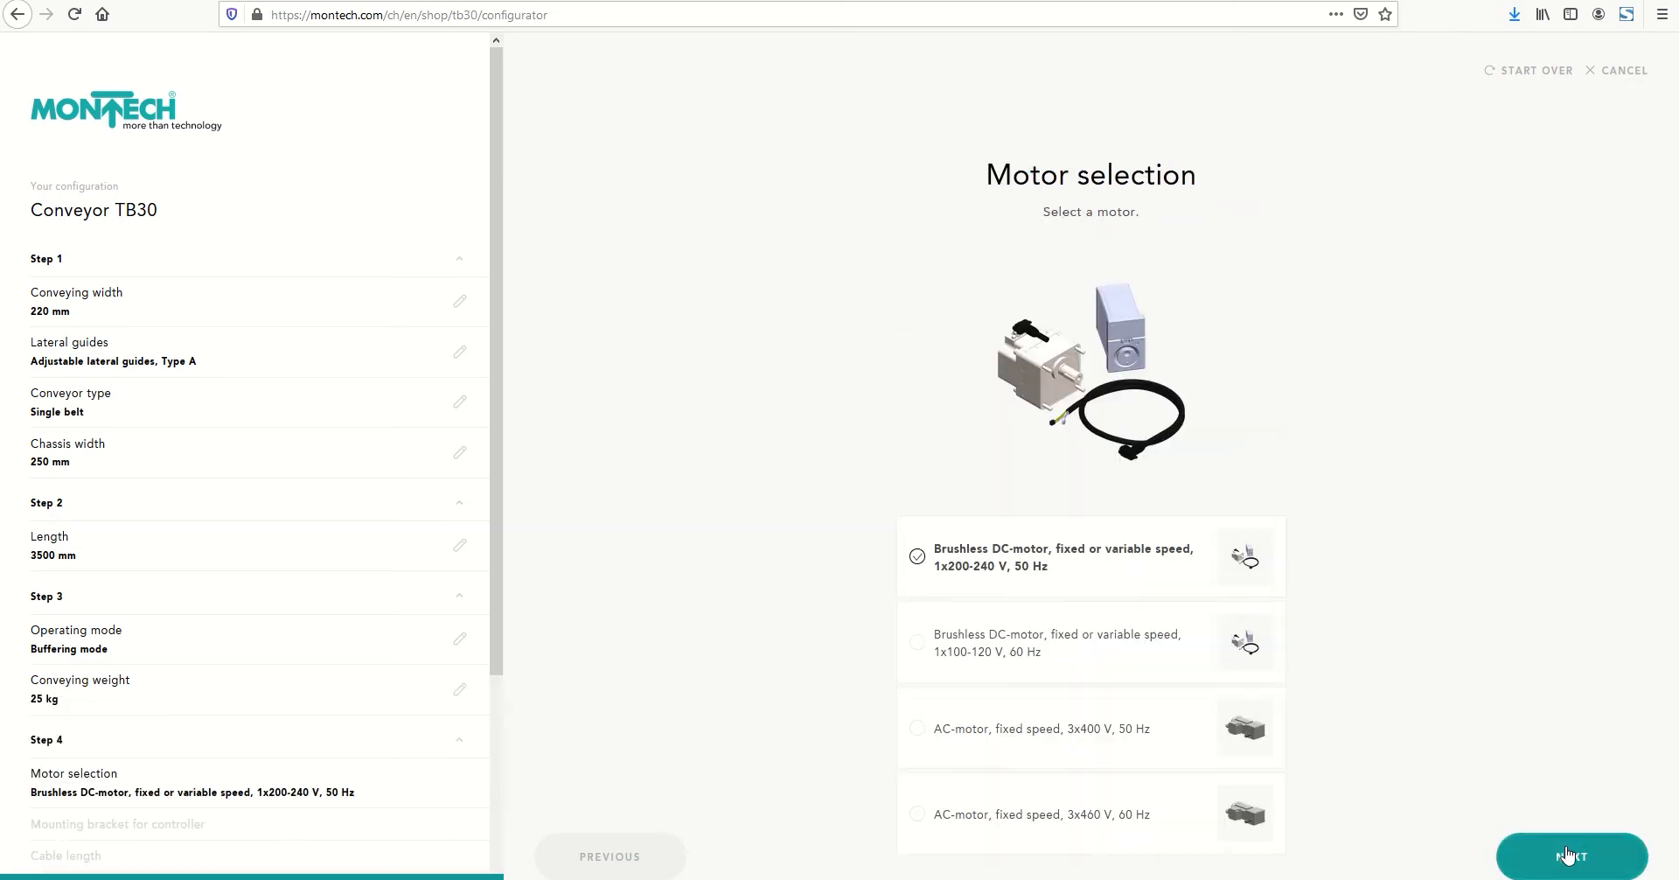
Select the fixed-speed AC-motor, 3x400 V, 50 Hz, and place the drive center right with ø 30 rollers at the inlet and outlet
{"action": "left_click", "coordinate": [916, 730]}
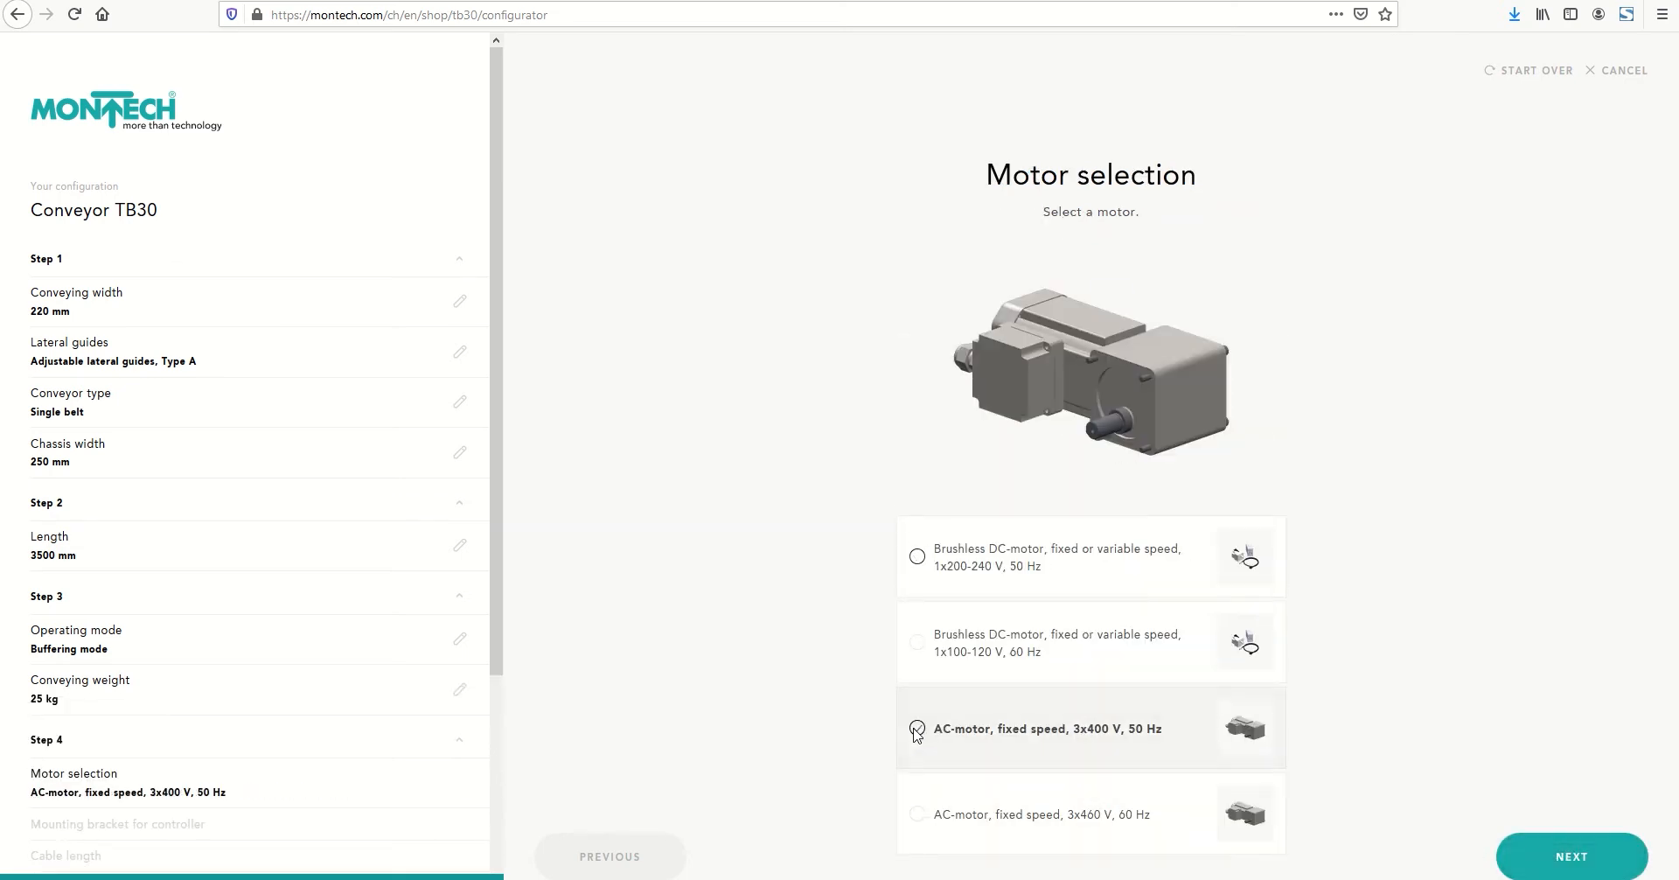
{"action": "left_click", "coordinate": [1555, 858]}
{"action": "scroll", "coordinate": [1068, 723], "scroll_direction": "down", "scroll_amount": 3}
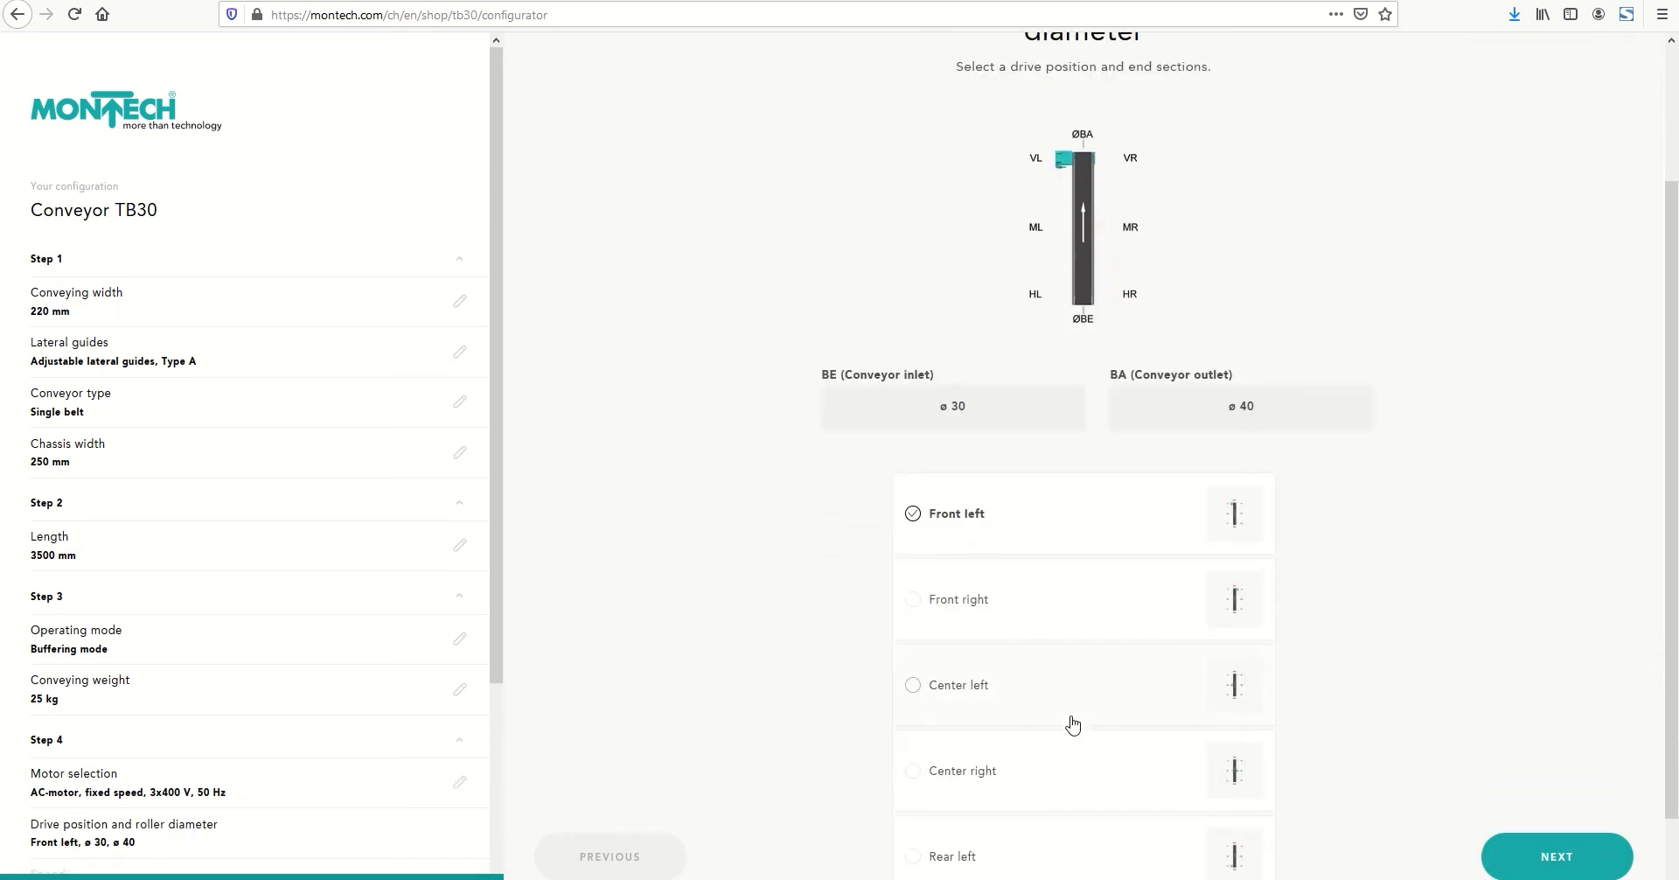
{"action": "left_click", "coordinate": [913, 684]}
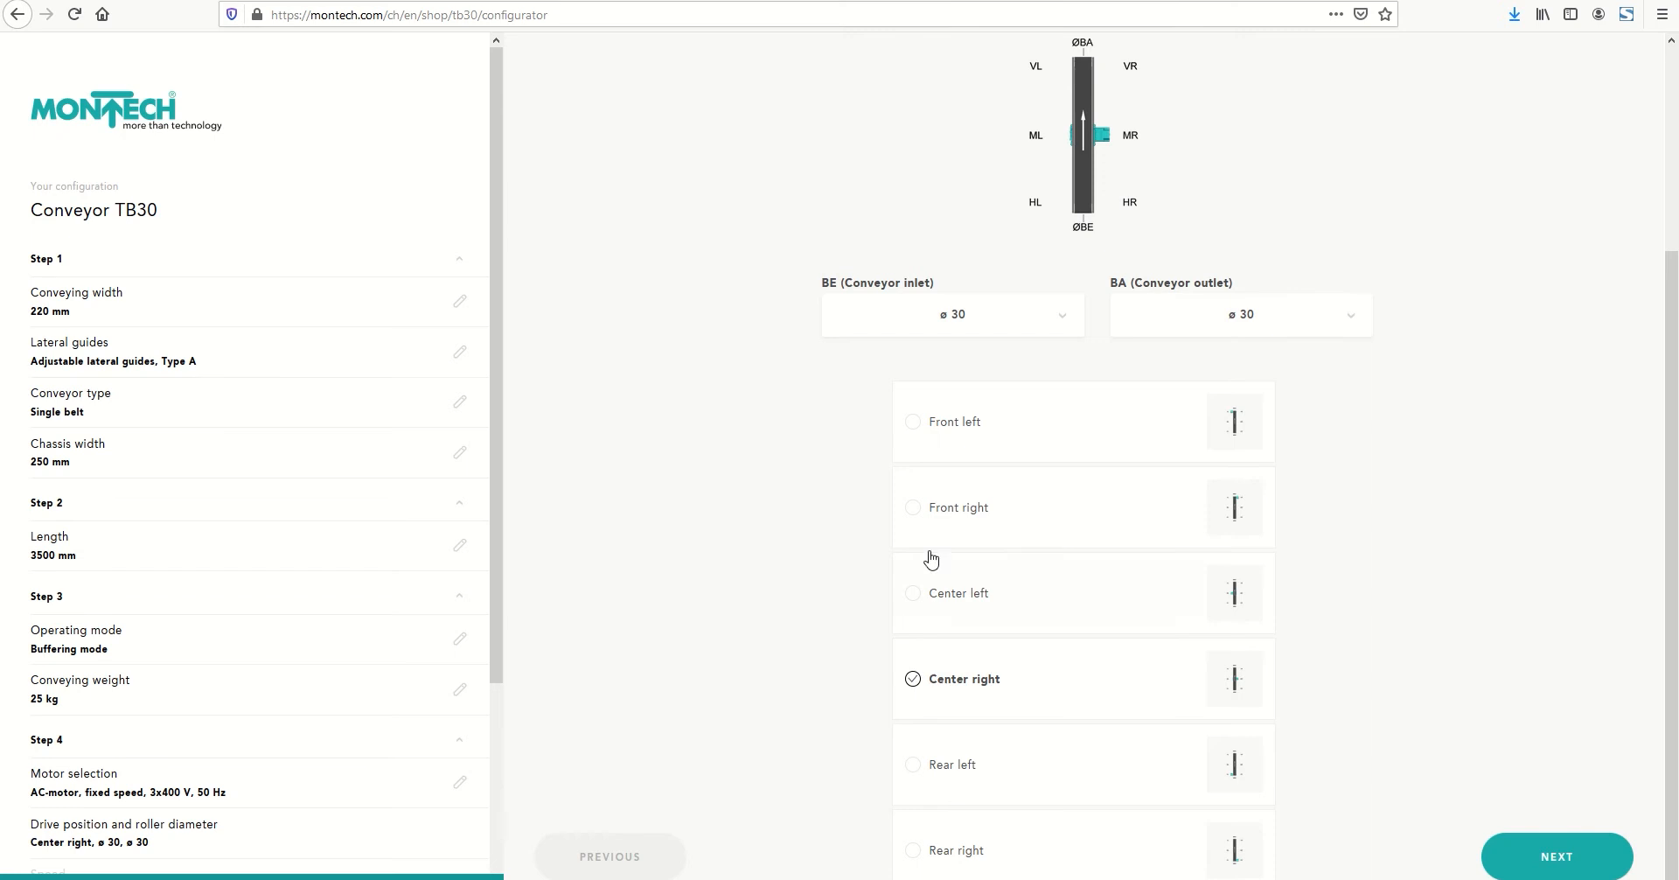
{"action": "left_click", "coordinate": [973, 326]}
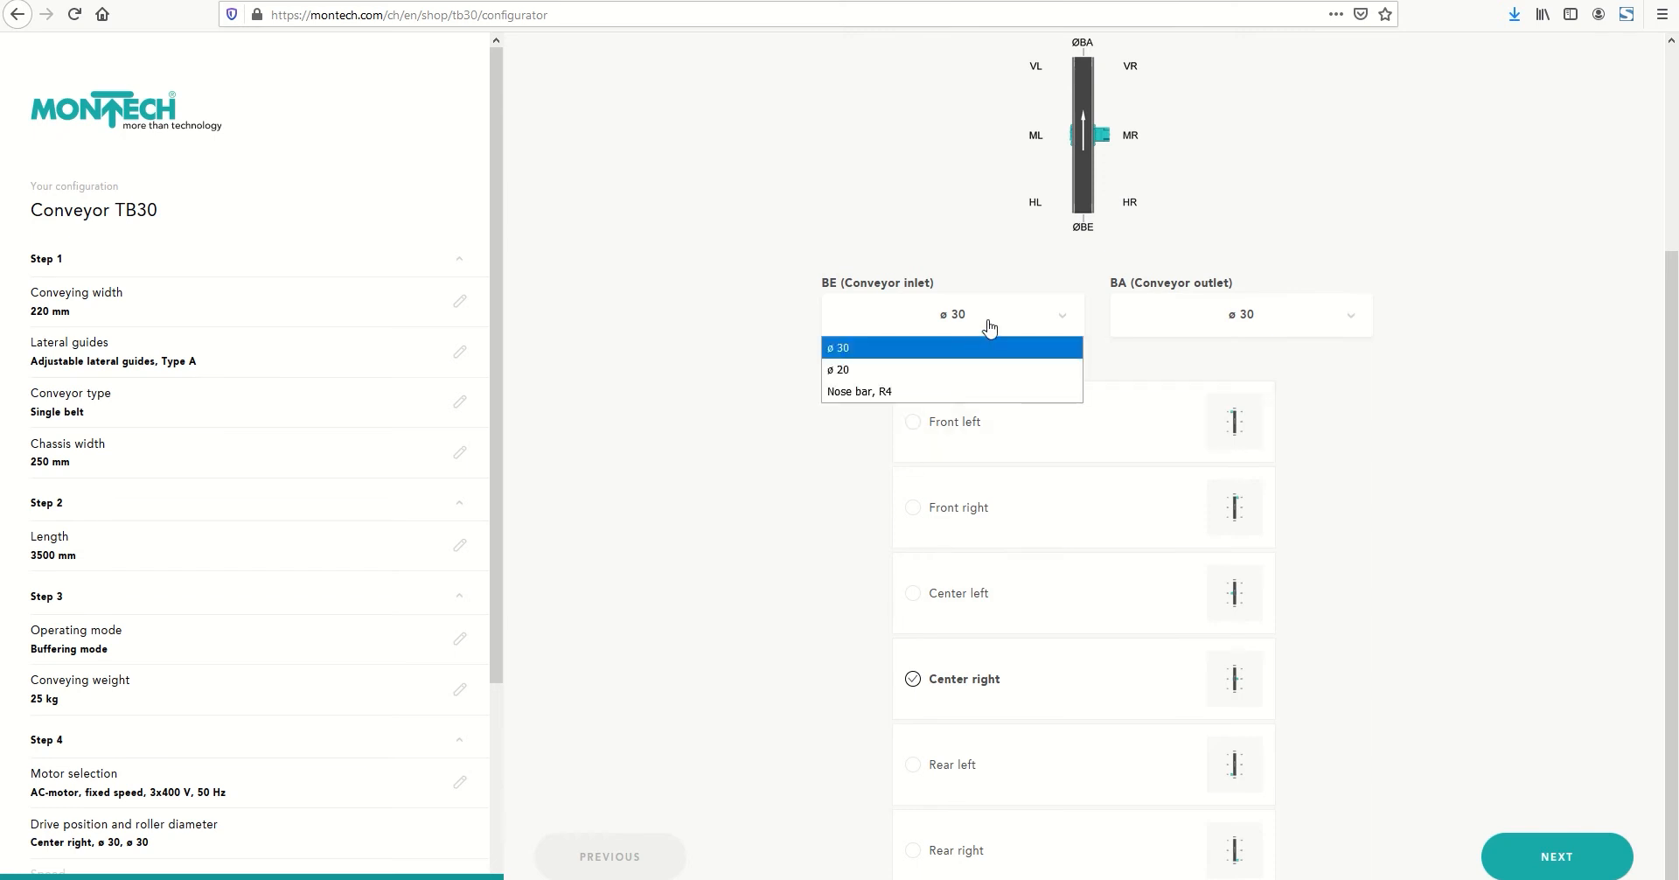
{"action": "left_click", "coordinate": [1251, 321]}
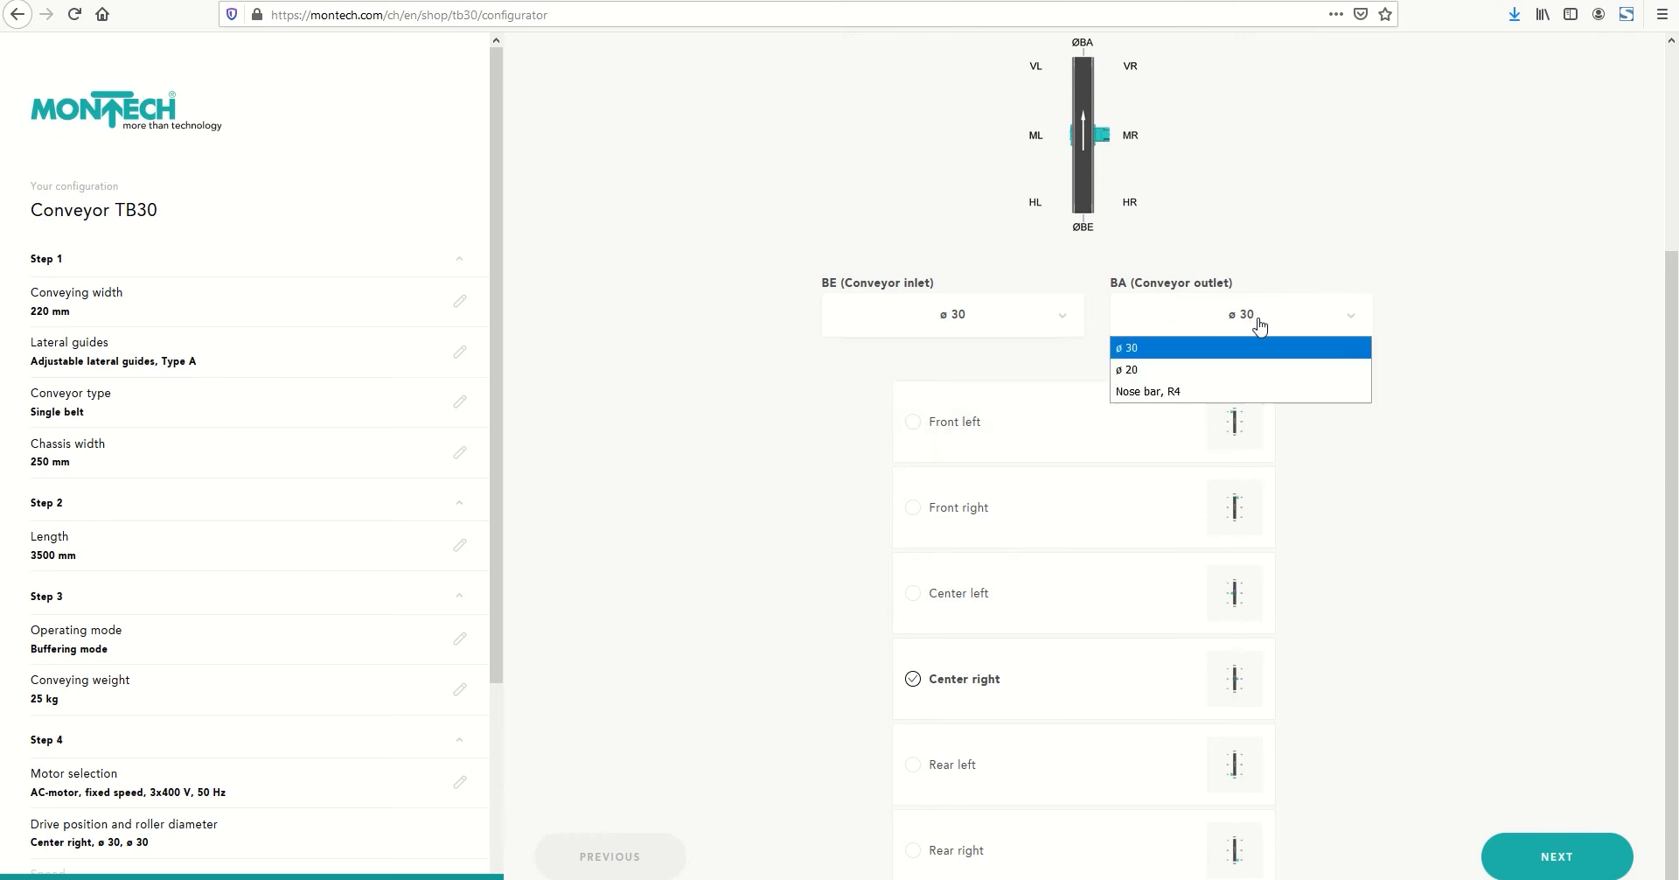
{"action": "left_click", "coordinate": [1448, 512]}
{"action": "left_click", "coordinate": [1543, 861]}
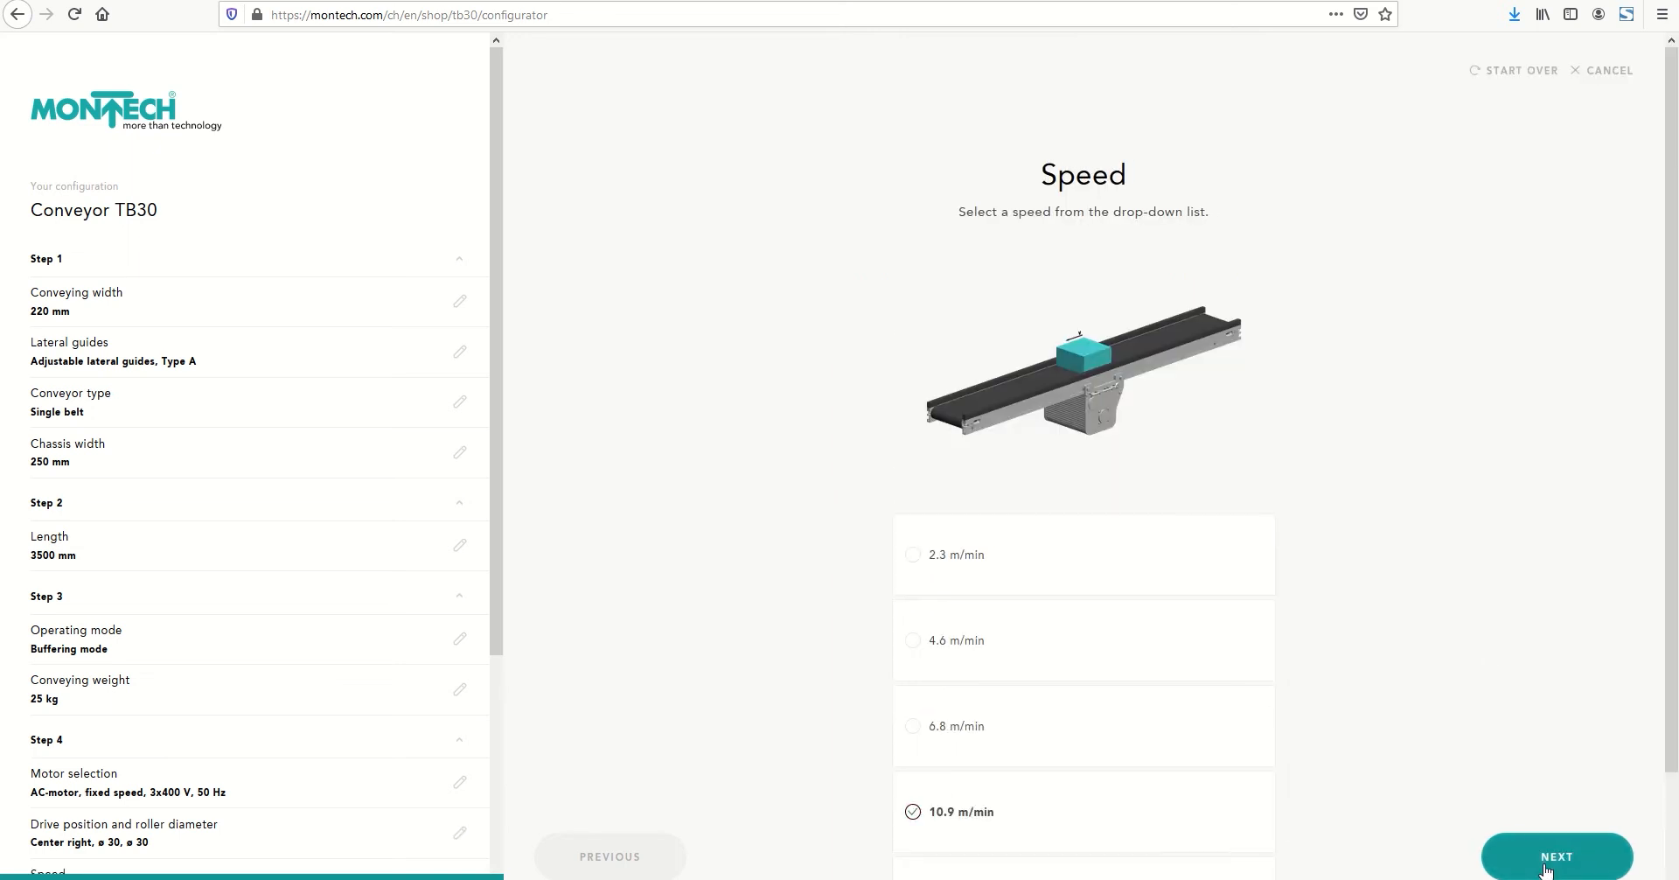
Choose a speed of 6.8 m/min and set the motor's distance from the conveyor outlet to 990 mm
{"action": "left_click", "coordinate": [913, 728]}
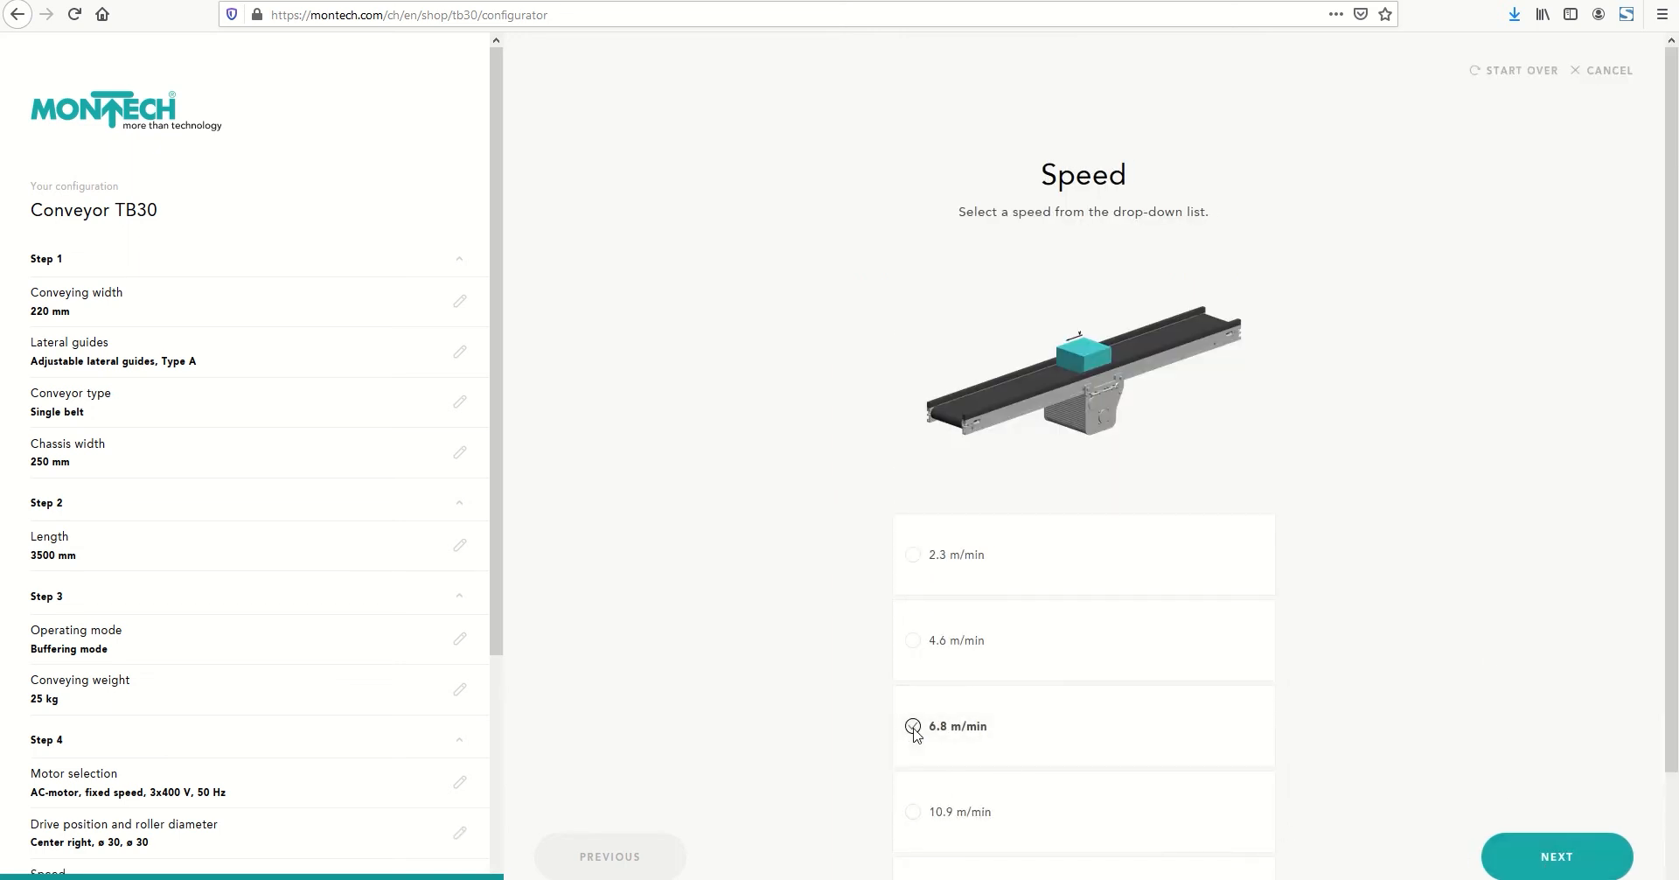
{"action": "left_click", "coordinate": [1536, 864]}
{"action": "left_click_drag", "start_coordinate": [1095, 627], "coordinate": [1063, 625]}
{"action": "type", "text": "990"}
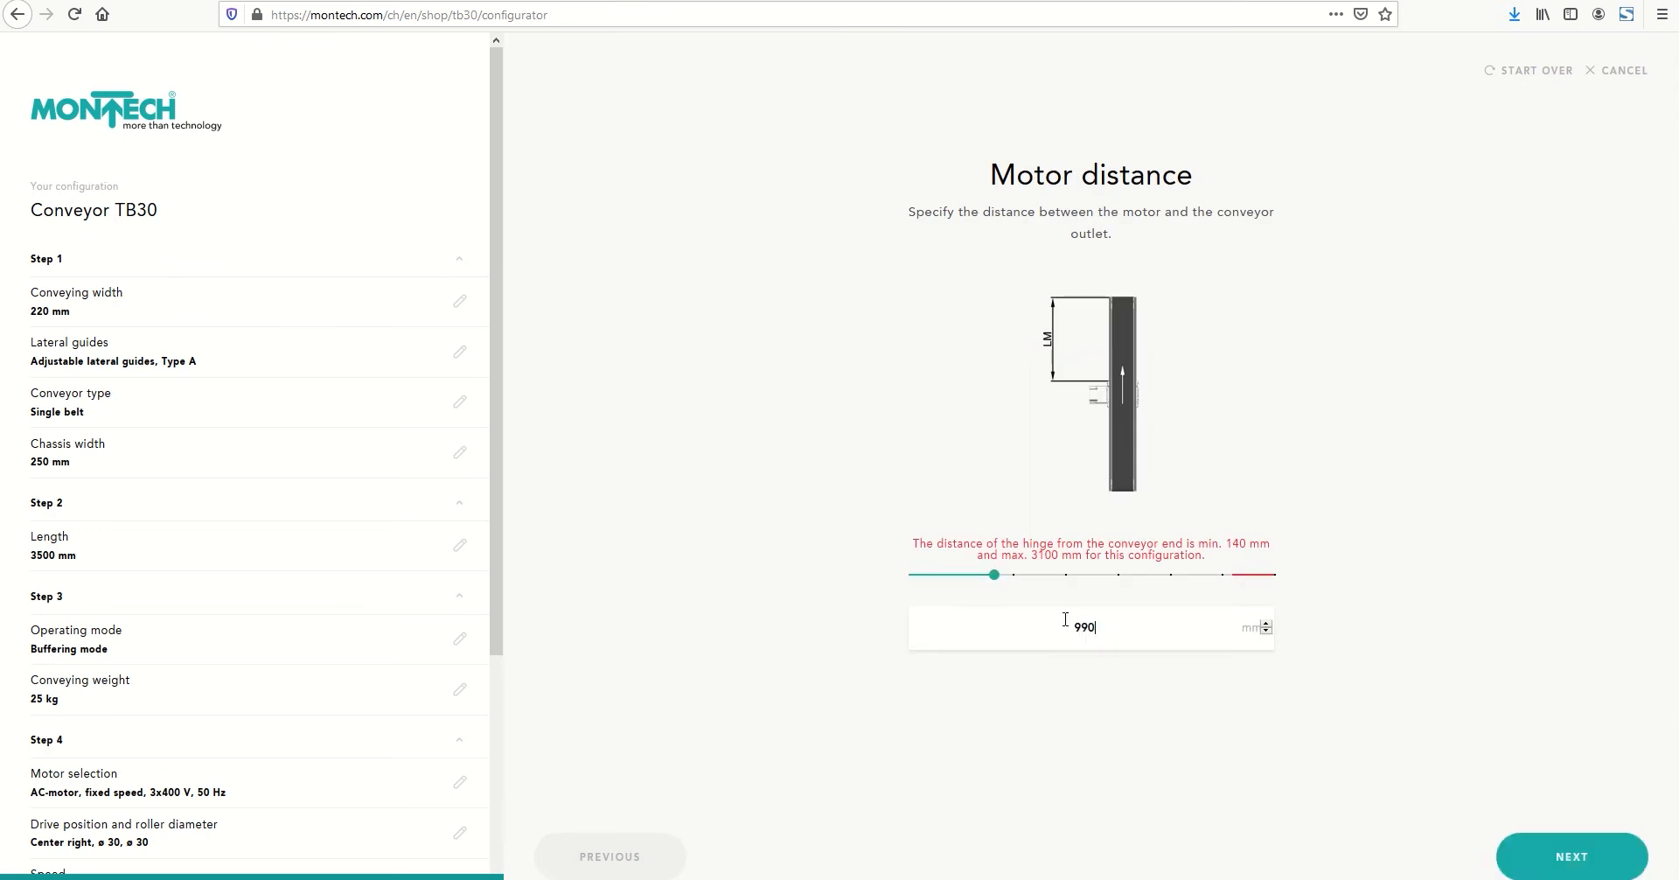
{"action": "left_click", "coordinate": [1544, 870]}
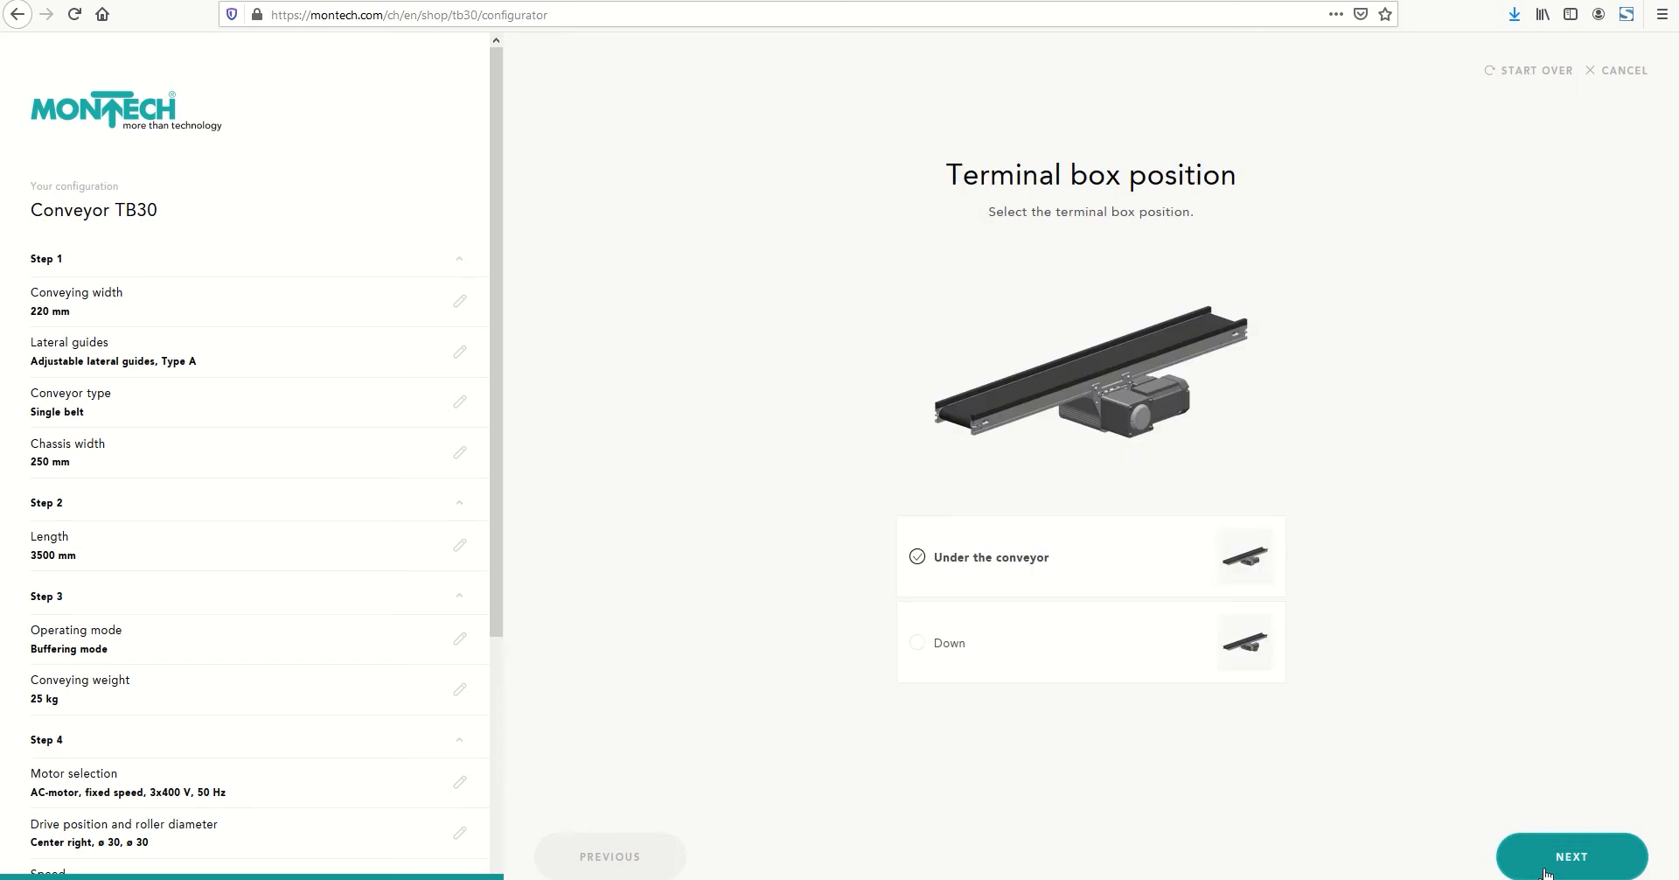
Set the terminal box position to Down and keep the belt without cleats
{"action": "left_click", "coordinate": [921, 645]}
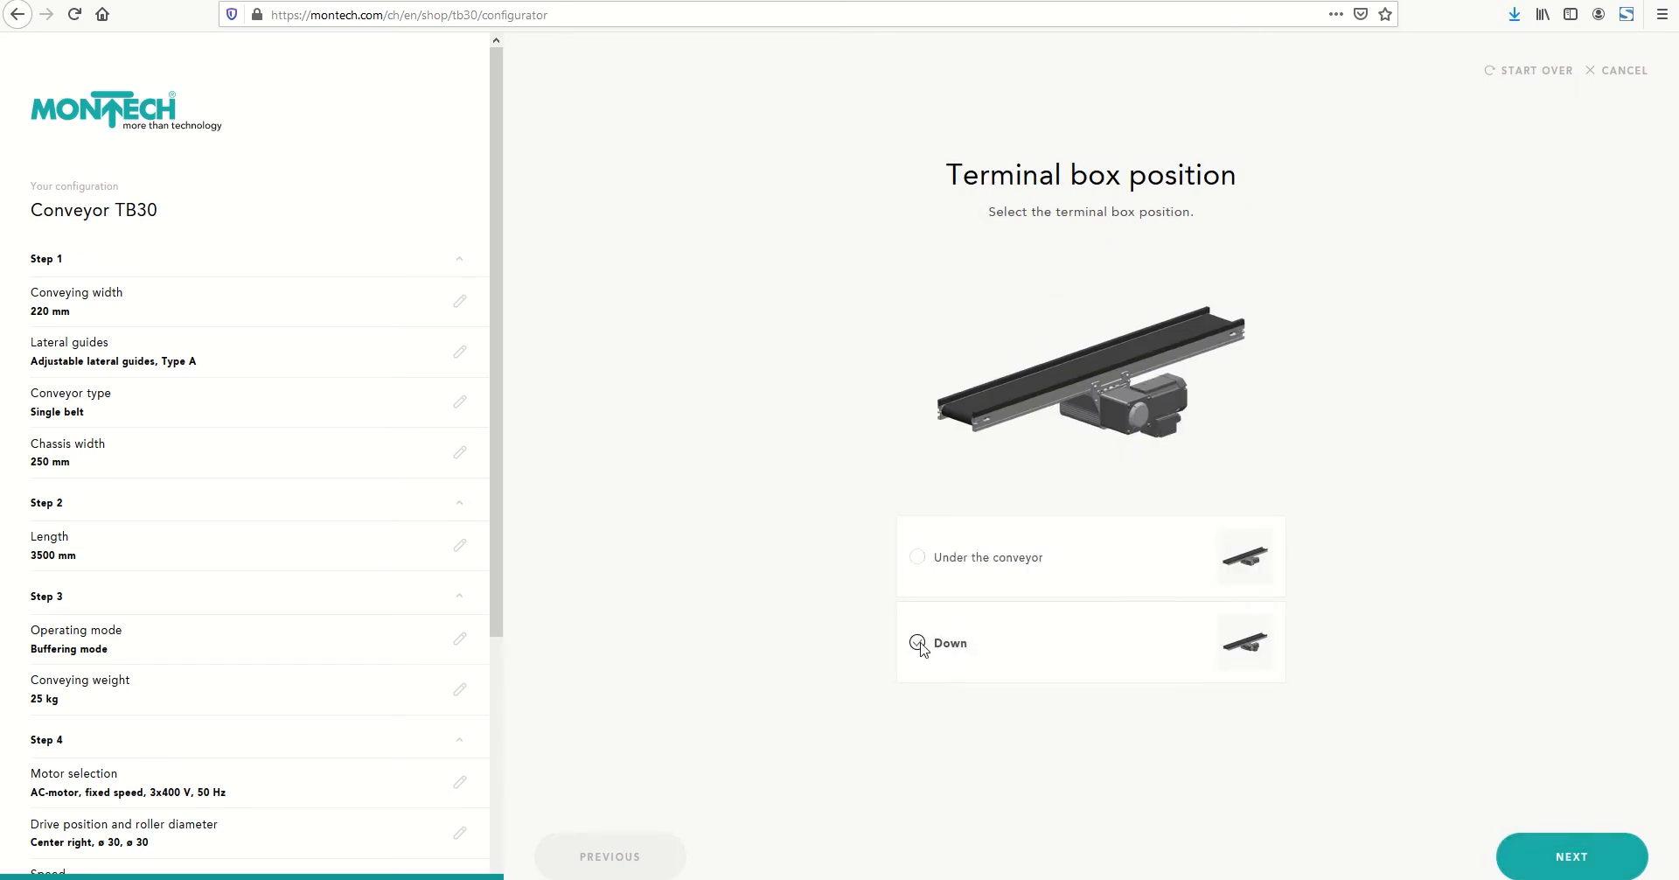
{"action": "left_click", "coordinate": [1569, 859]}
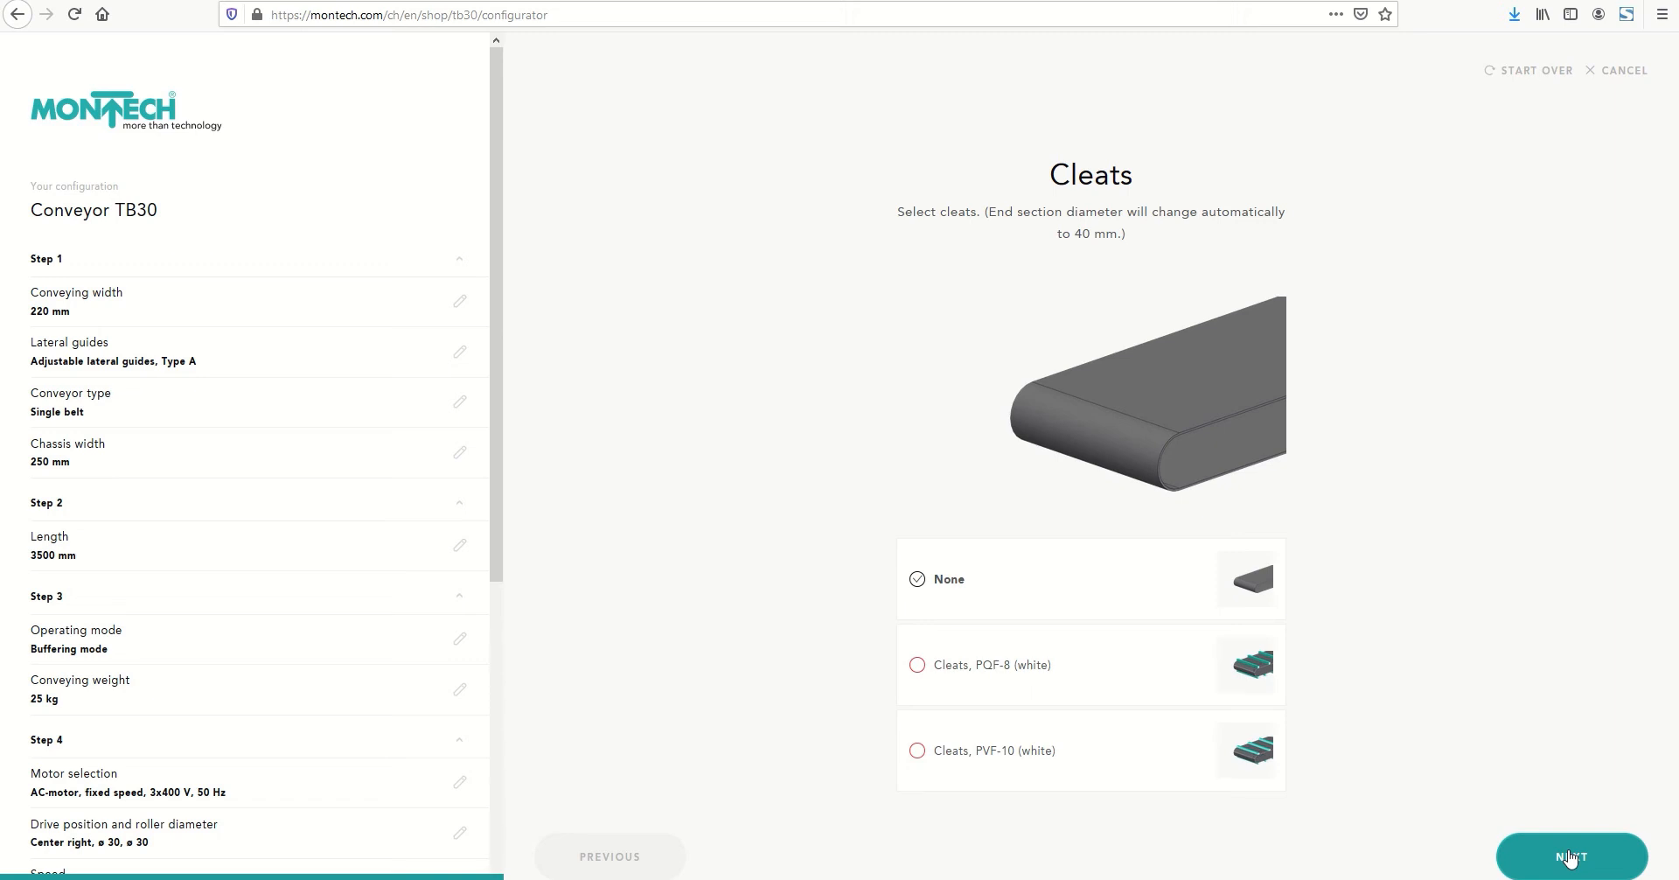
{"action": "left_click", "coordinate": [1569, 857]}
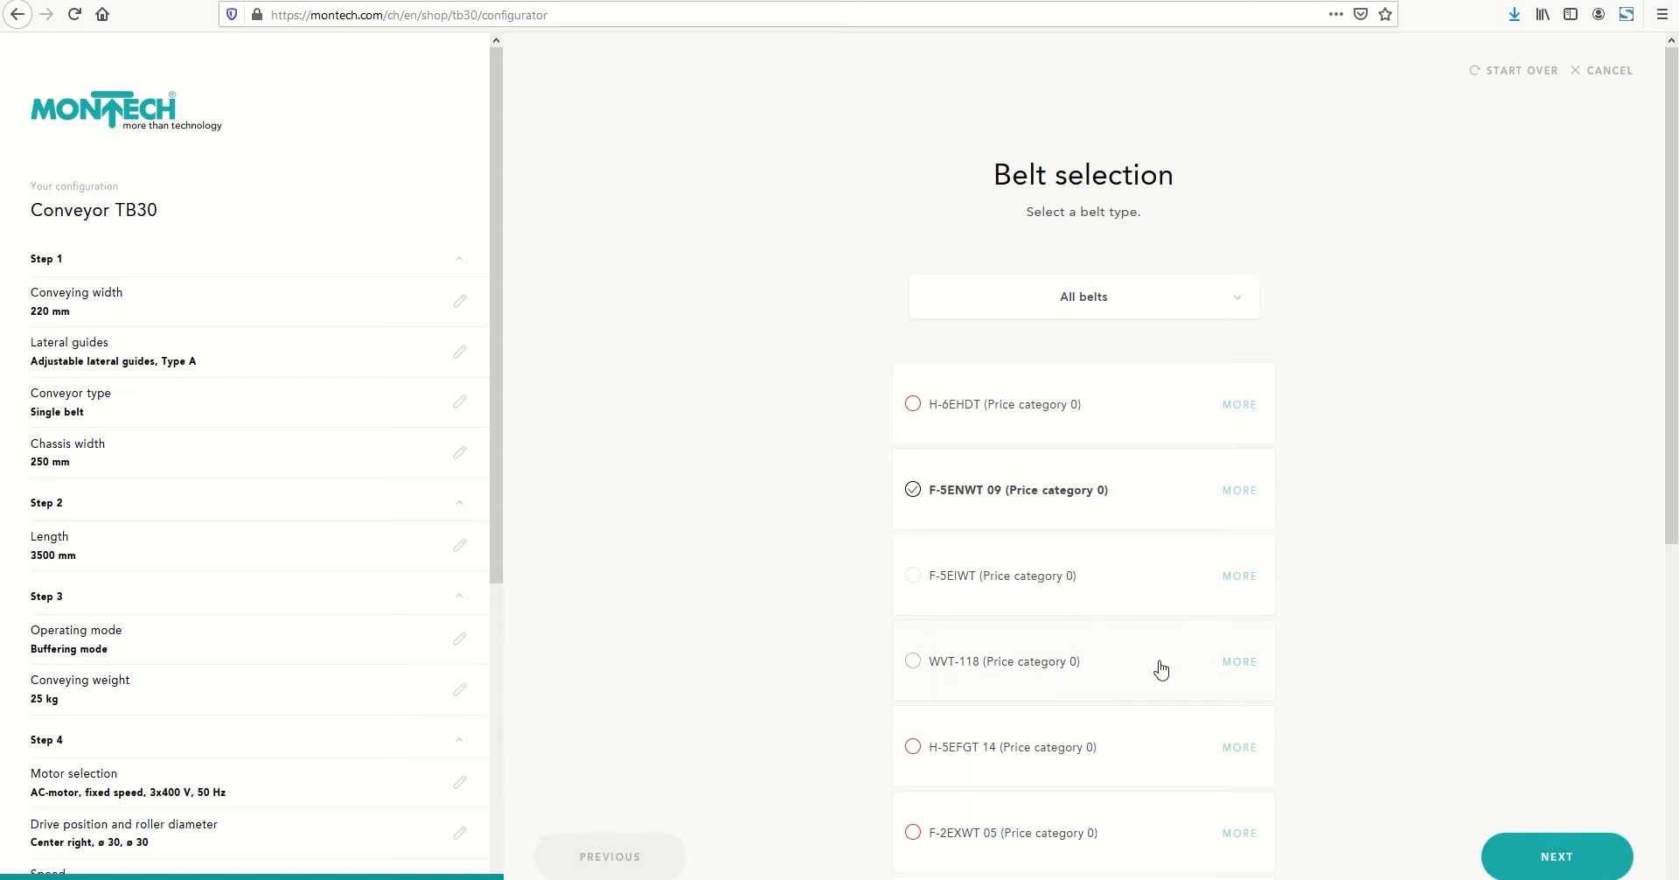
Examine the belt application categories, plus the details and product data sheet of the F-5ENWT 09 belt
{"action": "left_click", "coordinate": [1072, 302]}
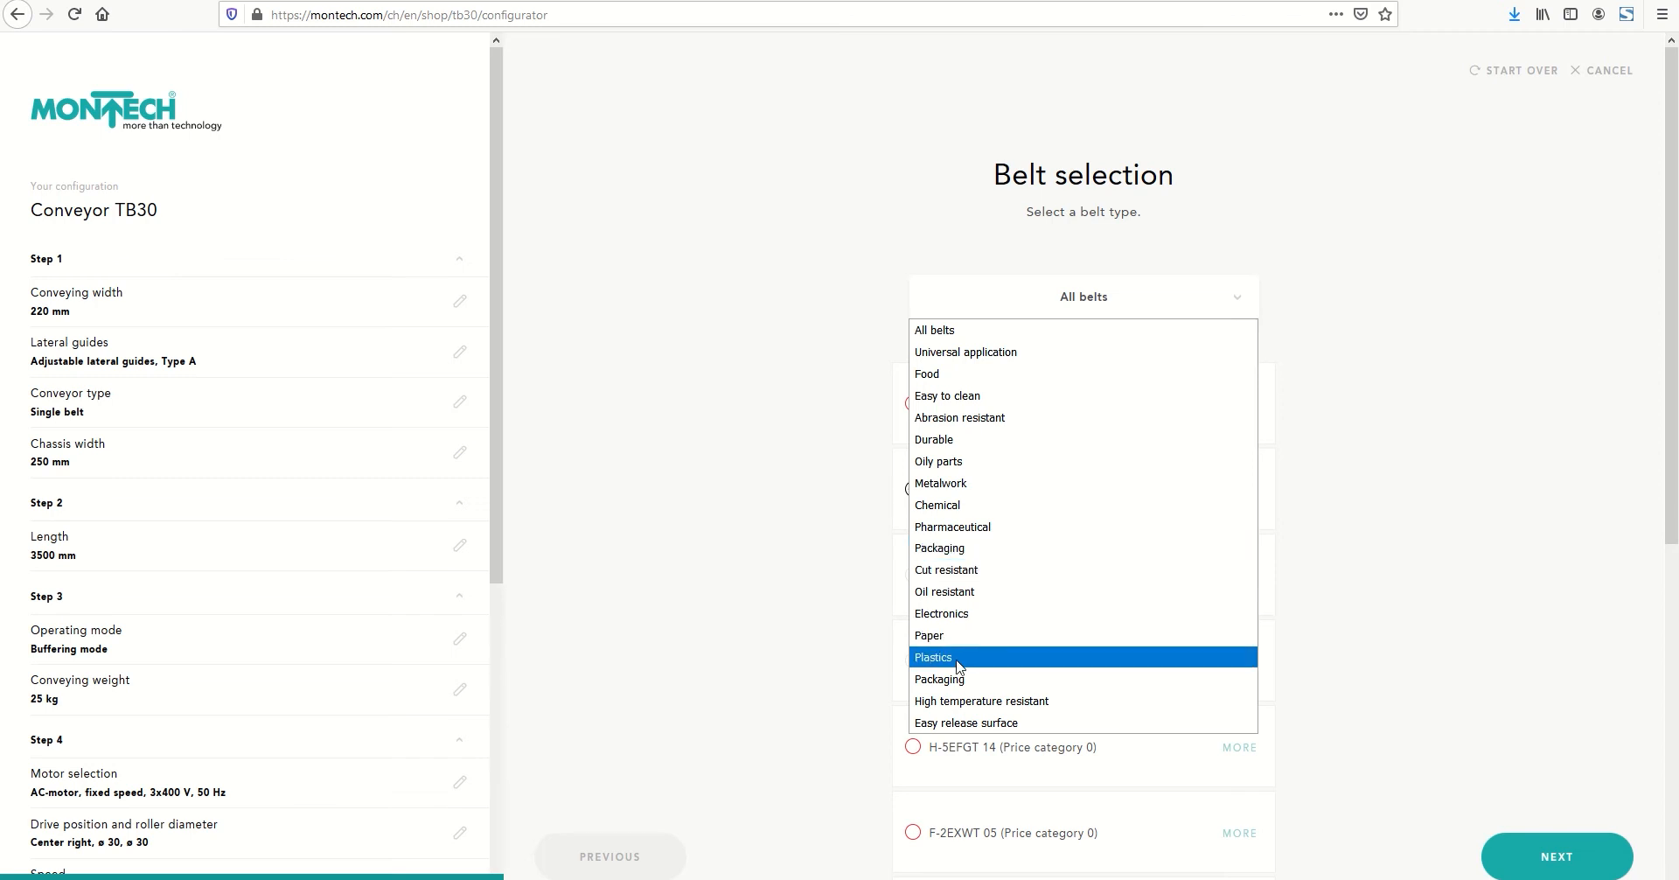
{"action": "left_click", "coordinate": [1311, 644]}
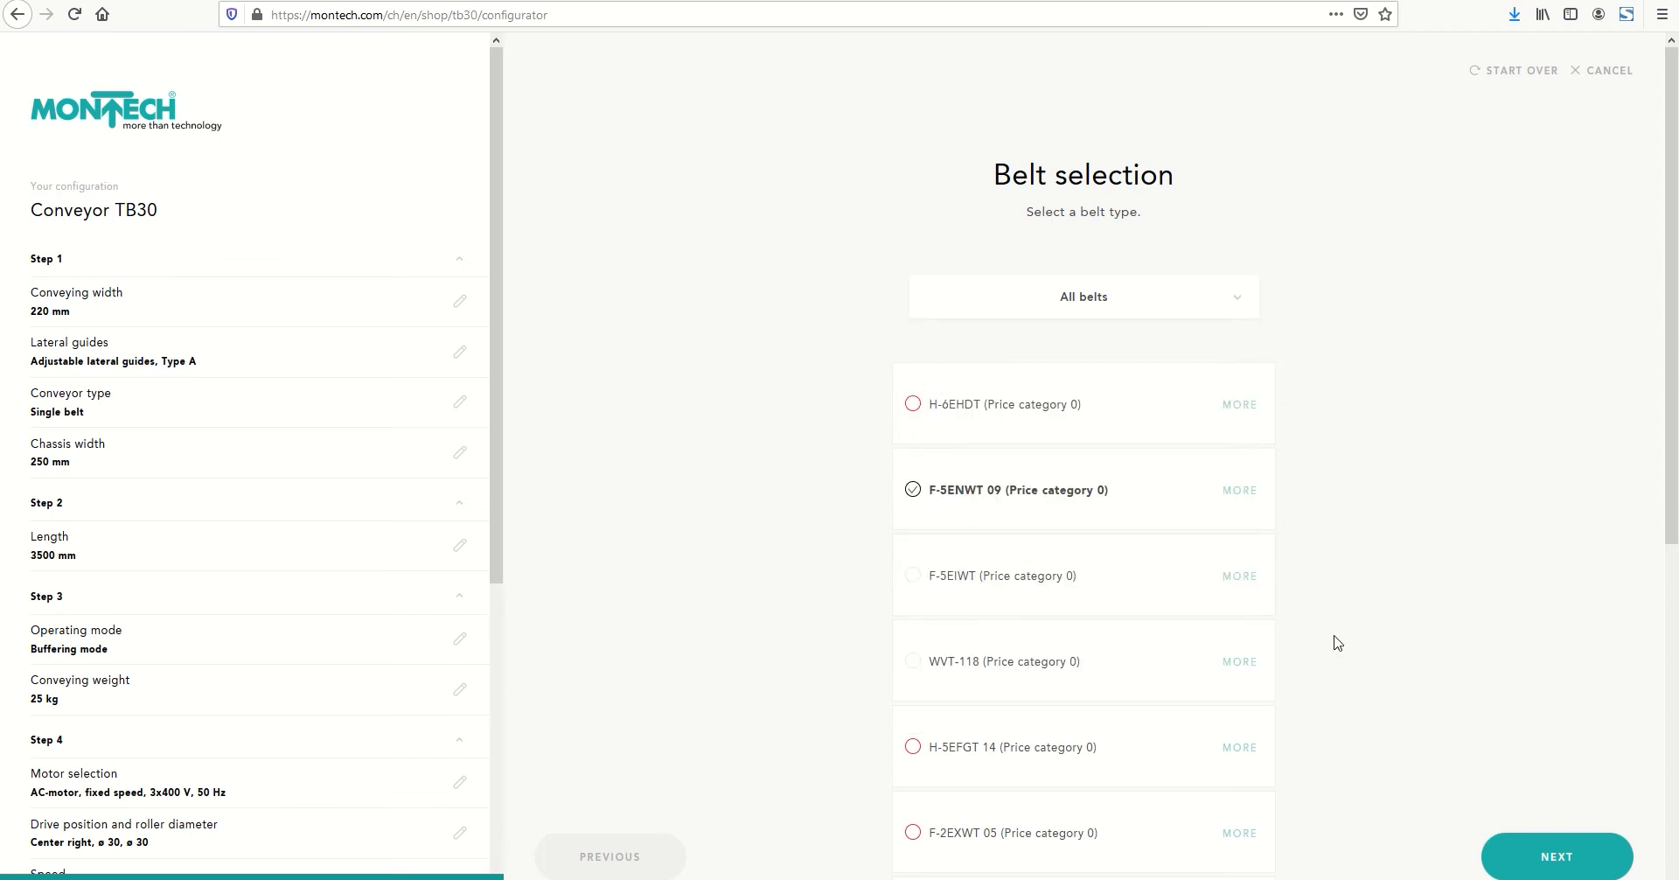
{"action": "left_click", "coordinate": [1234, 491]}
{"action": "scroll", "coordinate": [1114, 624], "scroll_direction": "down", "scroll_amount": 2}
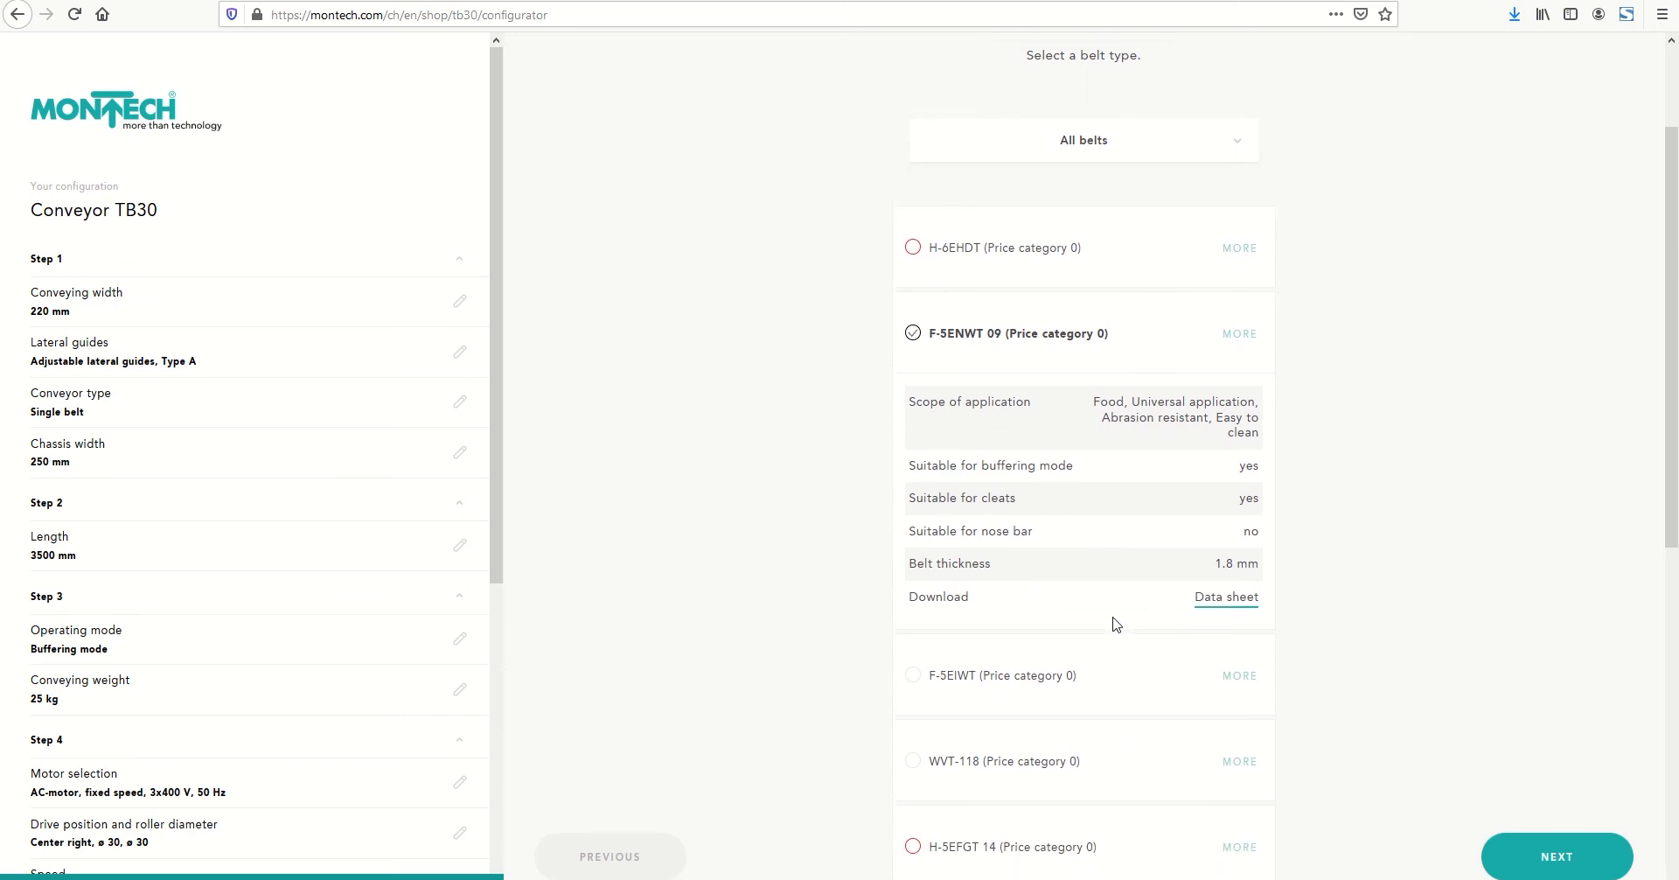
{"action": "left_click", "coordinate": [1219, 584]}
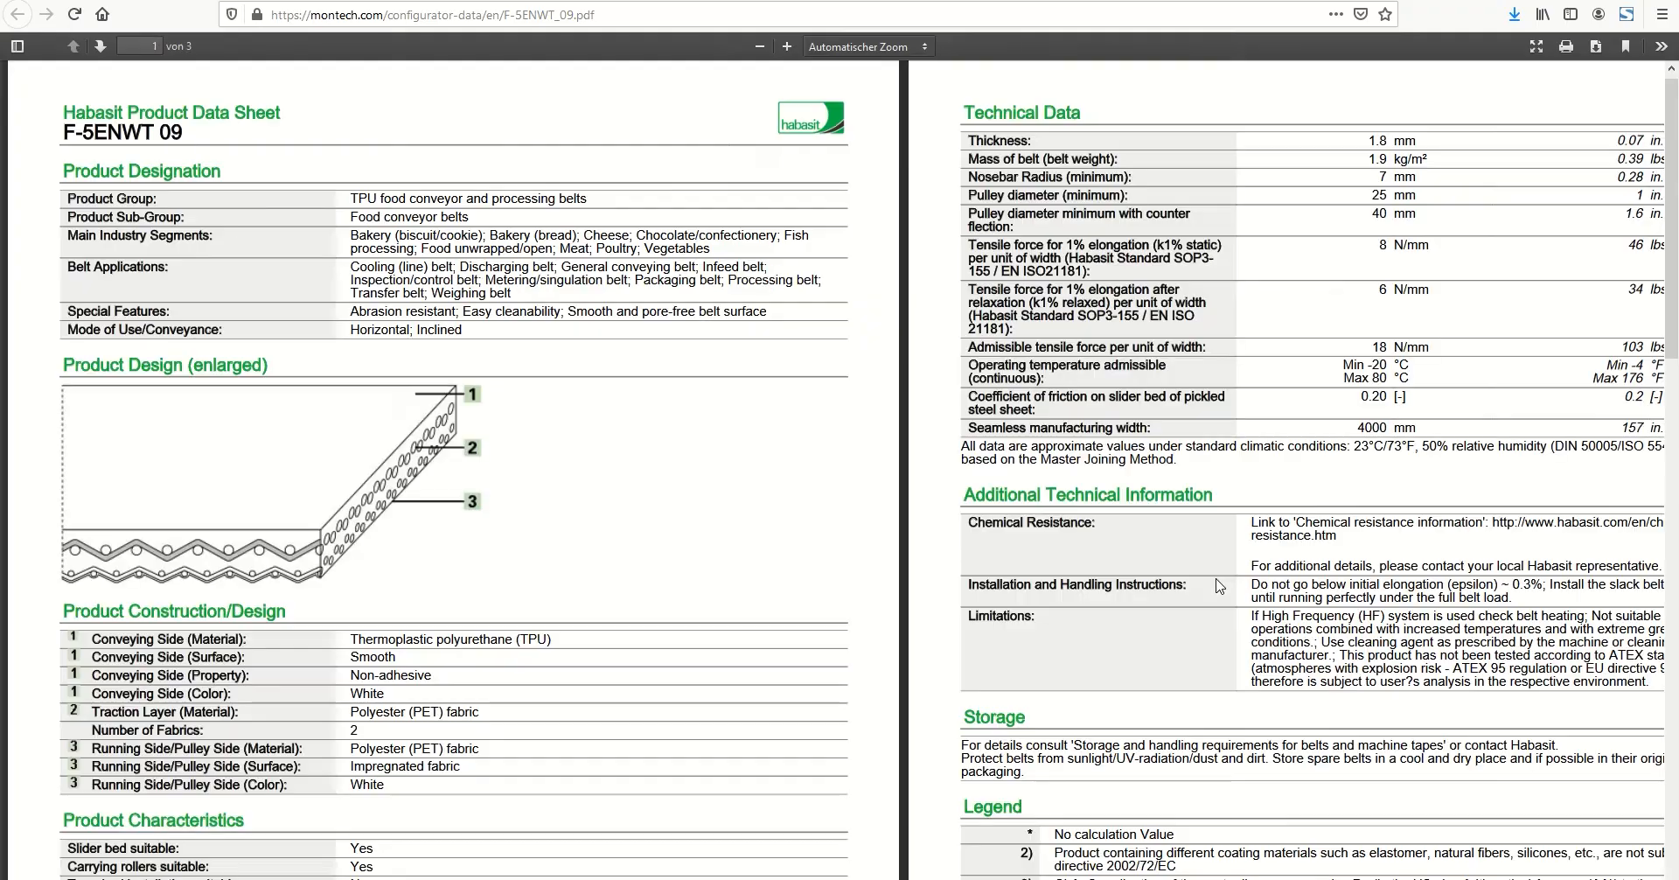
{"action": "scroll", "coordinate": [1170, 553], "scroll_direction": "down", "scroll_amount": 3}
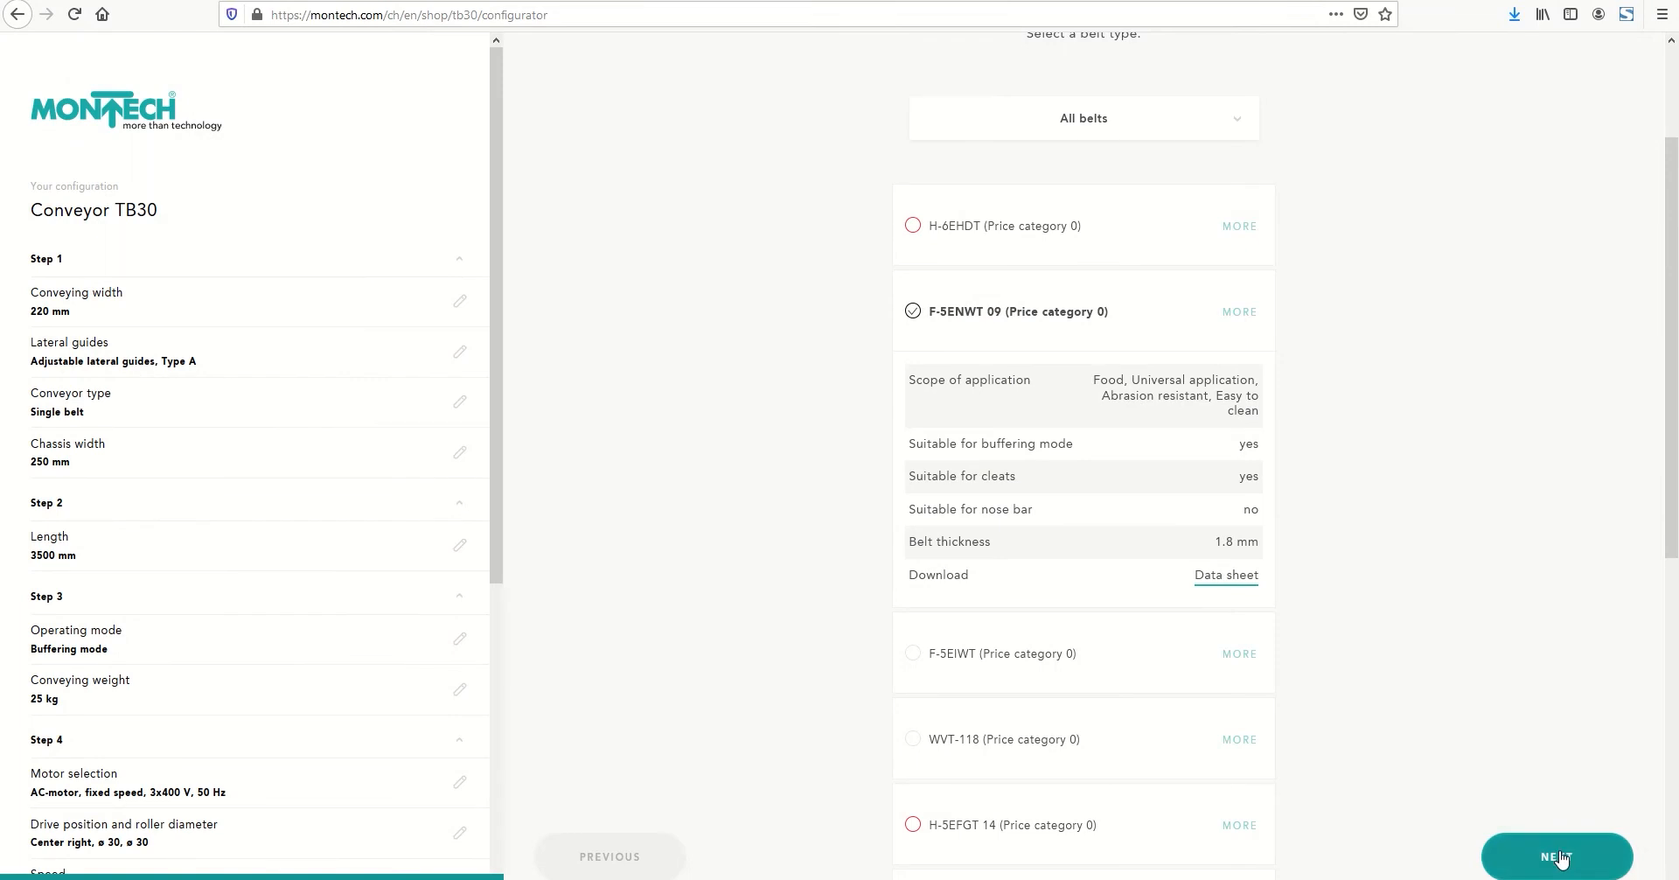
Accept the F-5ENWT 09 belt and add the stainless gliding plate
{"action": "left_click", "coordinate": [1558, 858]}
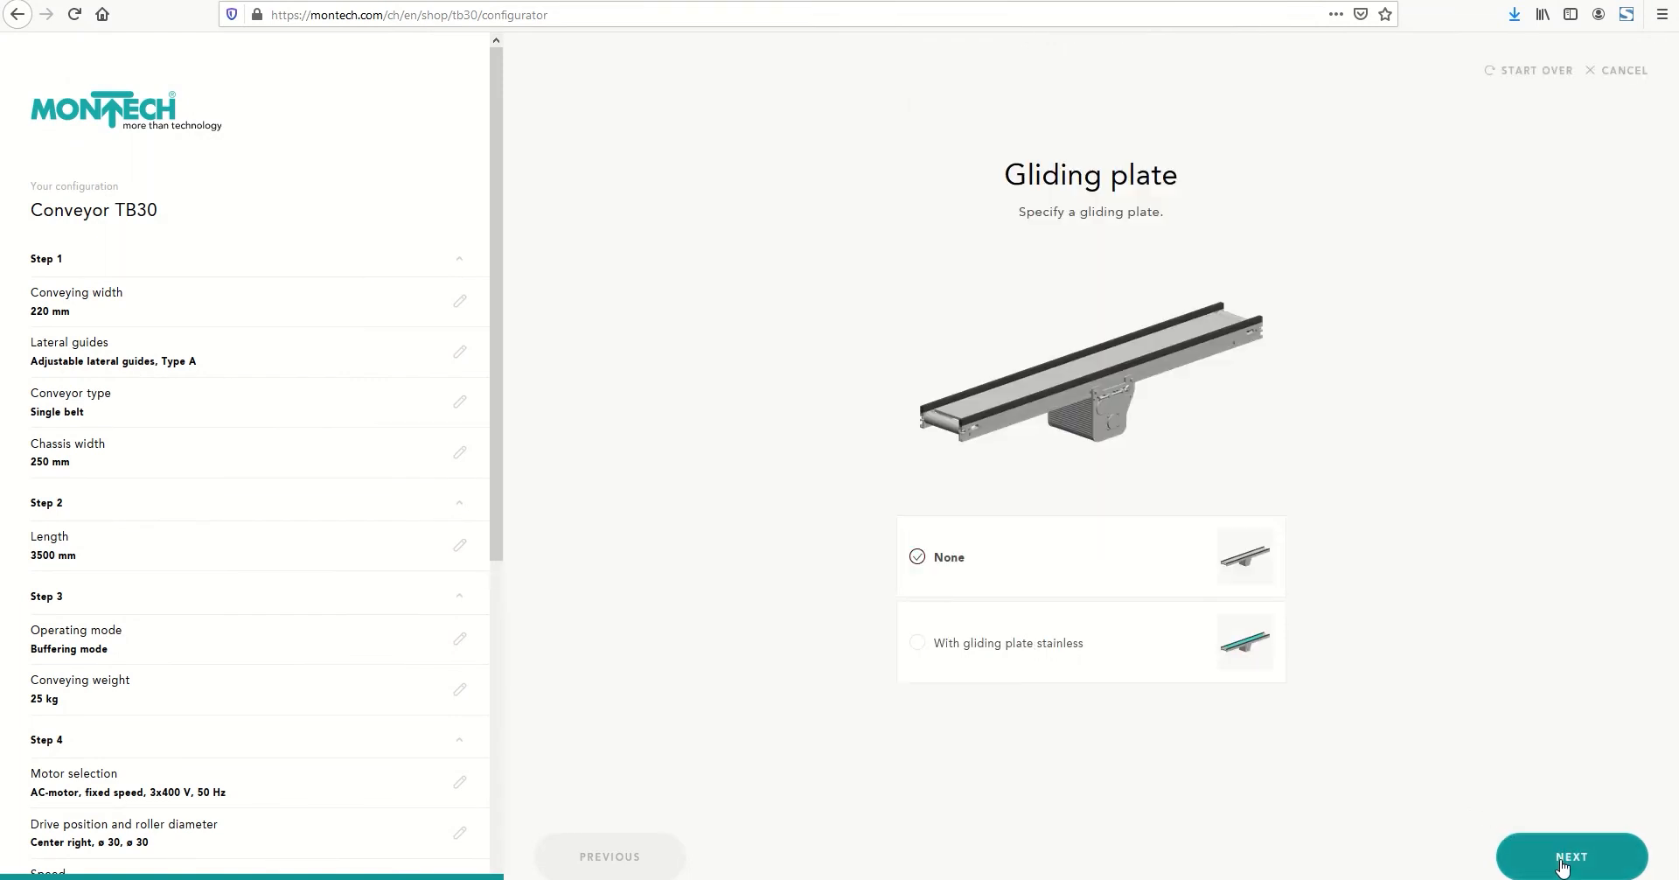
{"action": "left_click", "coordinate": [918, 645]}
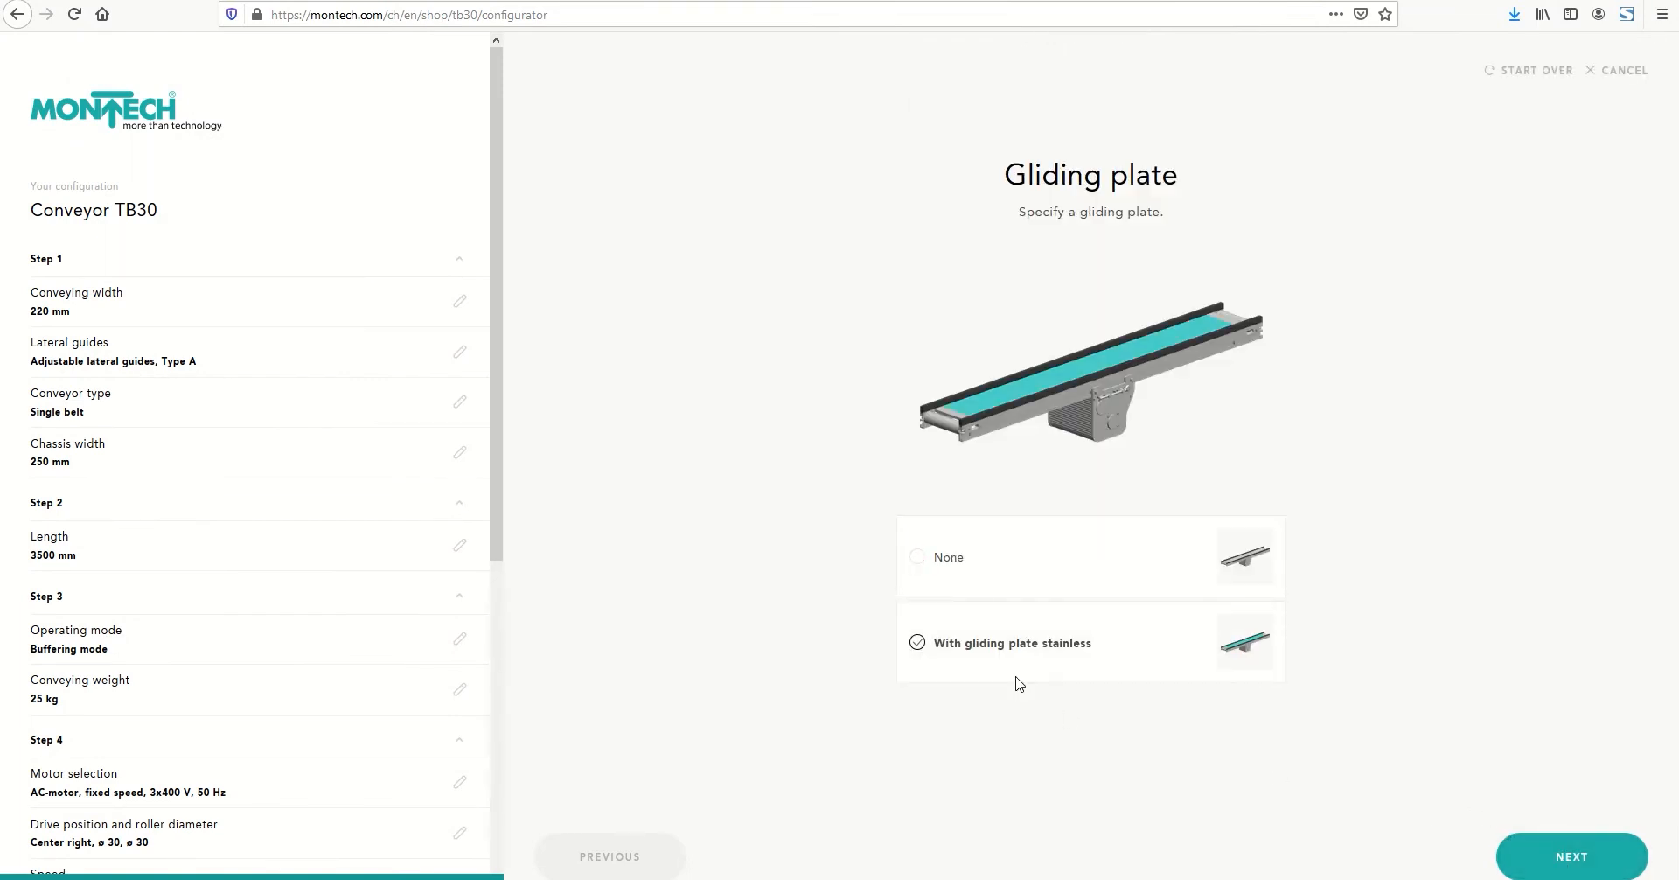
{"action": "left_click", "coordinate": [1553, 867]}
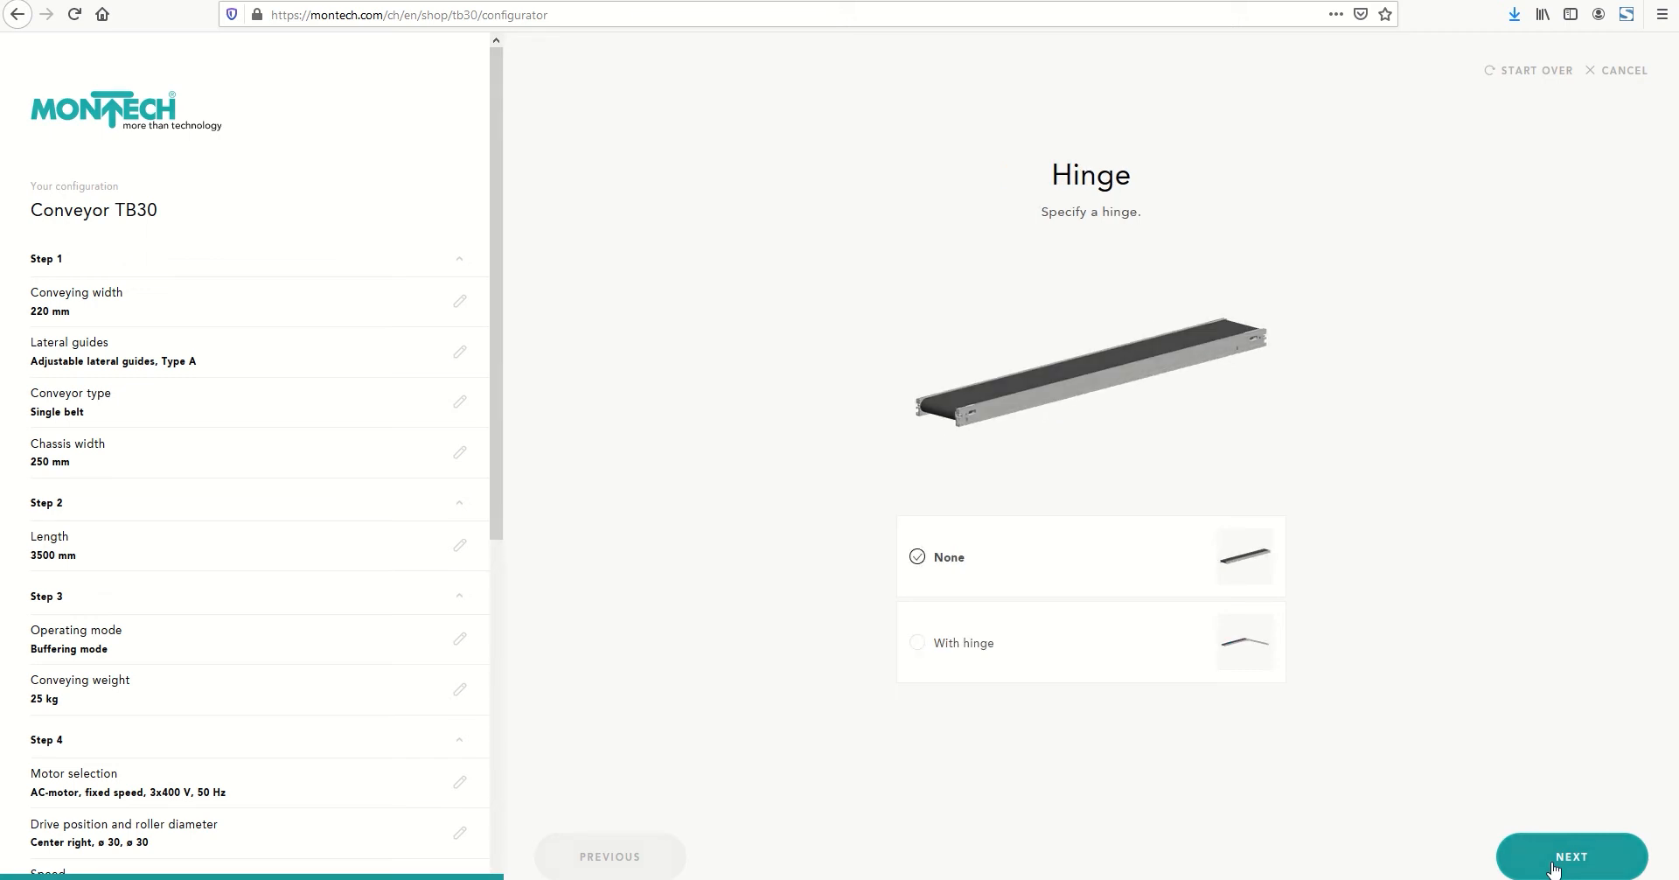
Keep the conveyor without a hinge and choose the STEP AP203 (3D) and DXF AutoCAD Version 2004 - 2006 (3D) CAD formats
{"action": "left_click", "coordinate": [1553, 867]}
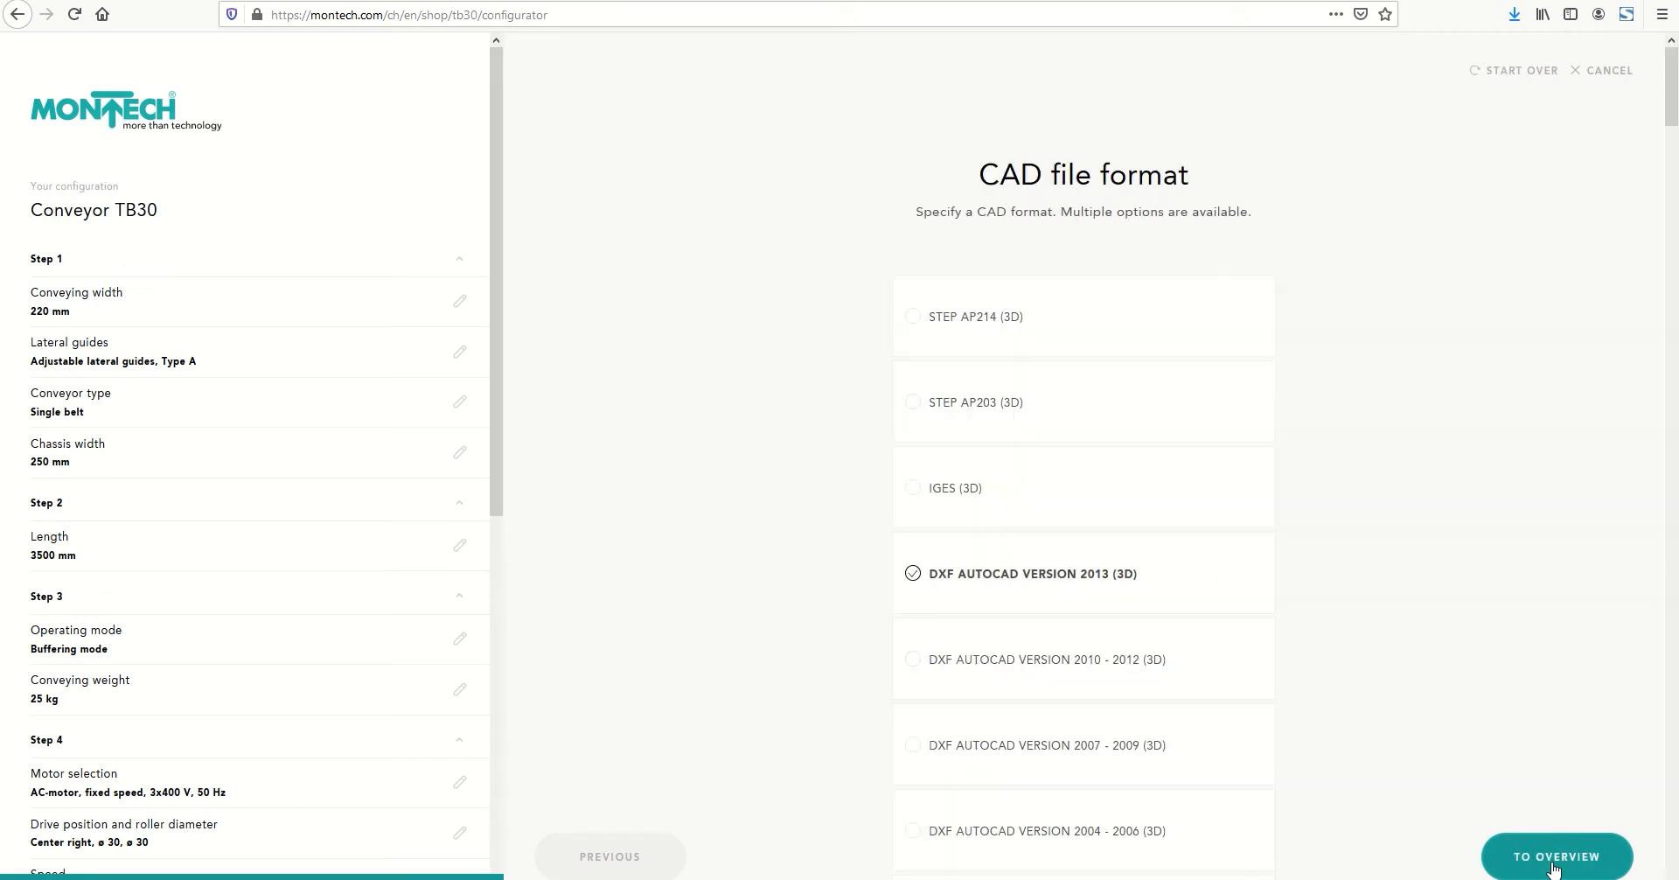
{"action": "left_click", "coordinate": [911, 575]}
{"action": "left_click", "coordinate": [912, 403]}
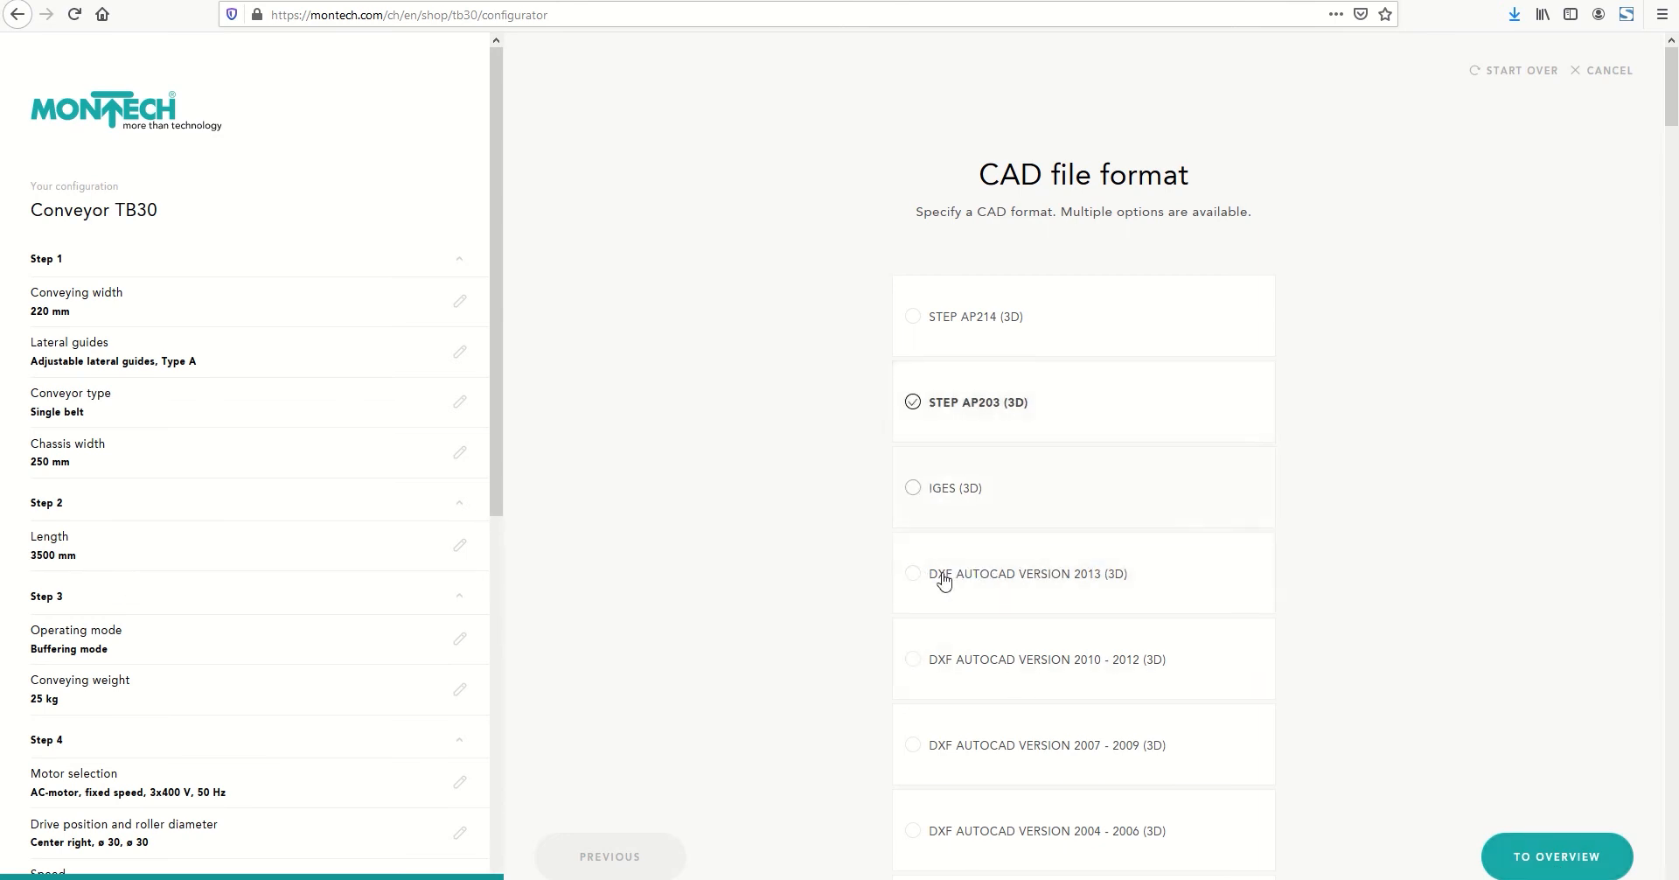
{"action": "left_click", "coordinate": [913, 831]}
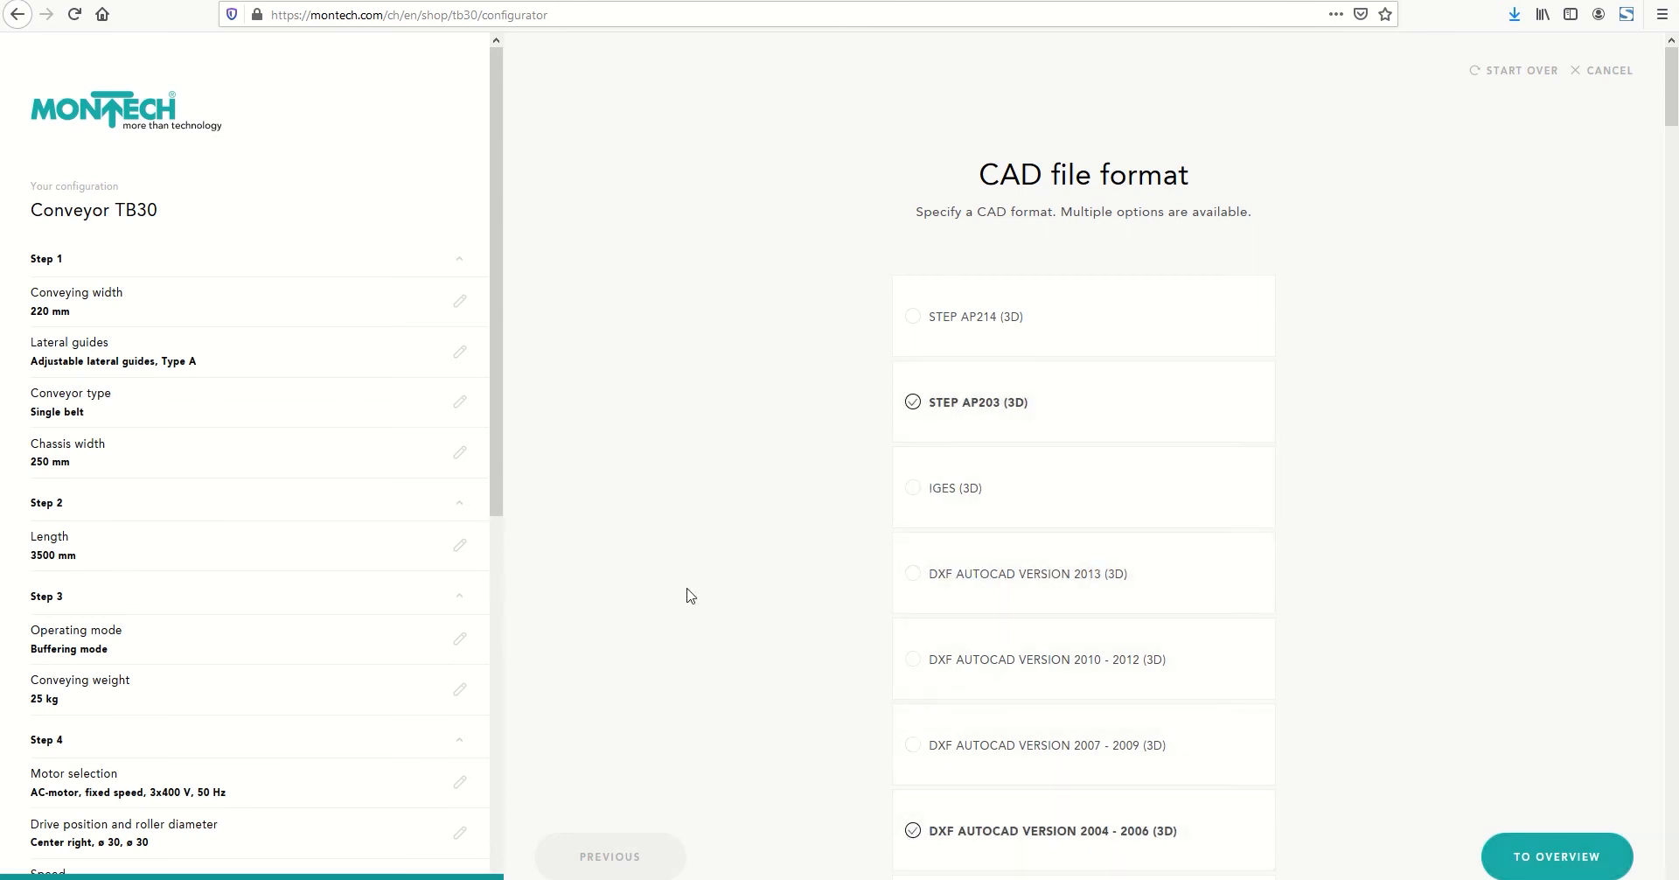
Open the overview of the finished configuration and preview the 3D conveyor model in other display styles with automatic rotation
{"action": "left_click_drag", "start_coordinate": [499, 385], "coordinate": [501, 445]}
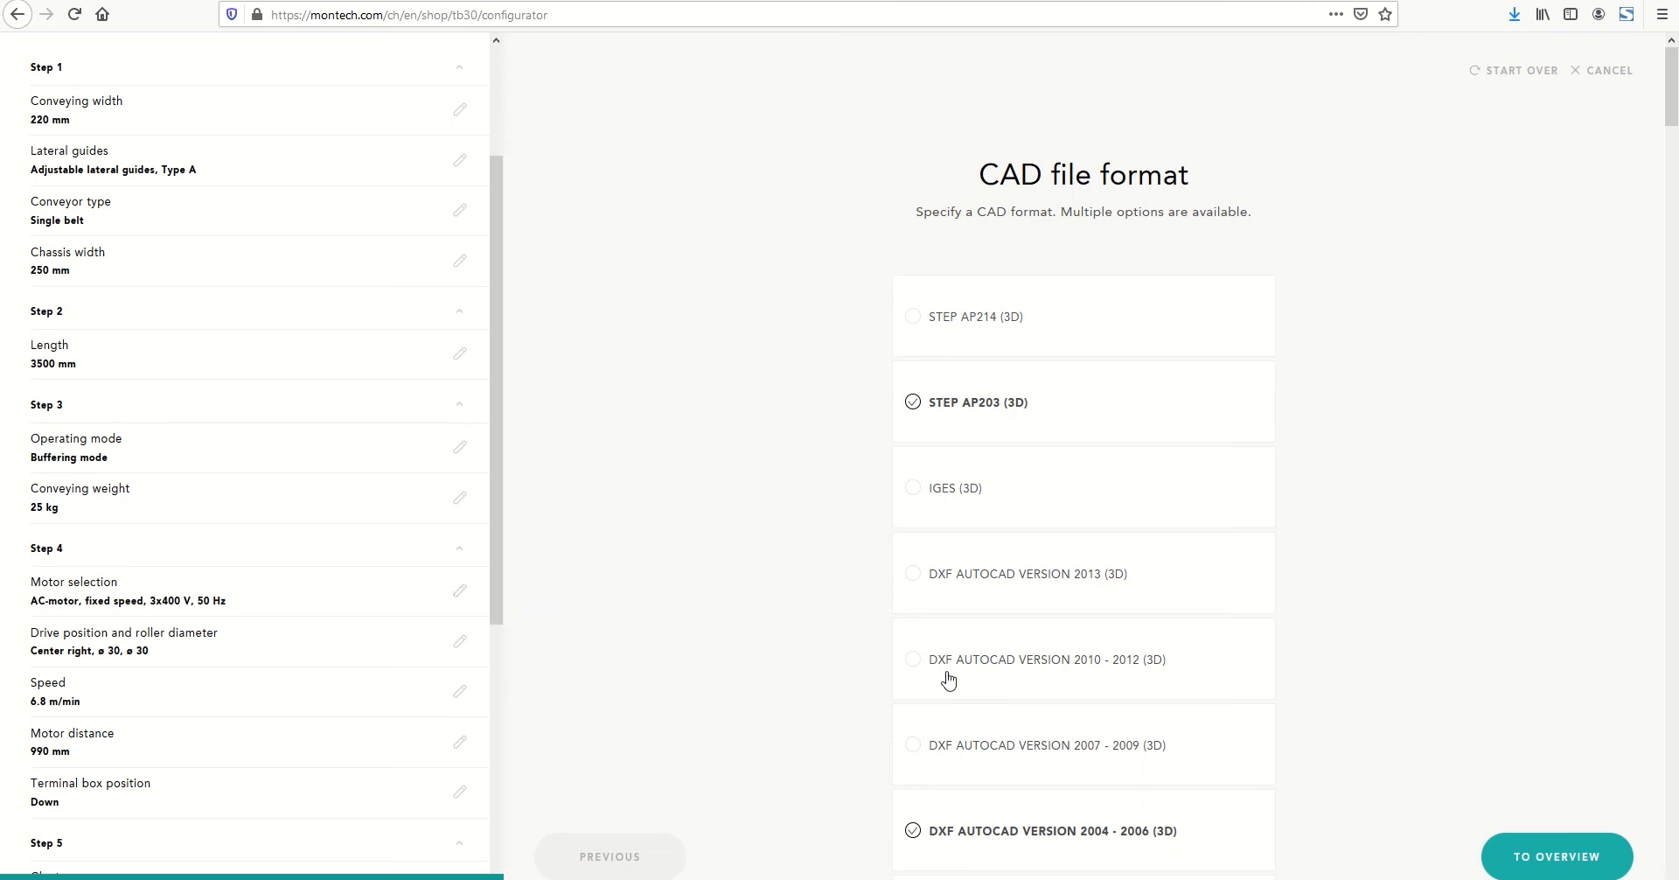
{"action": "left_click", "coordinate": [1516, 861]}
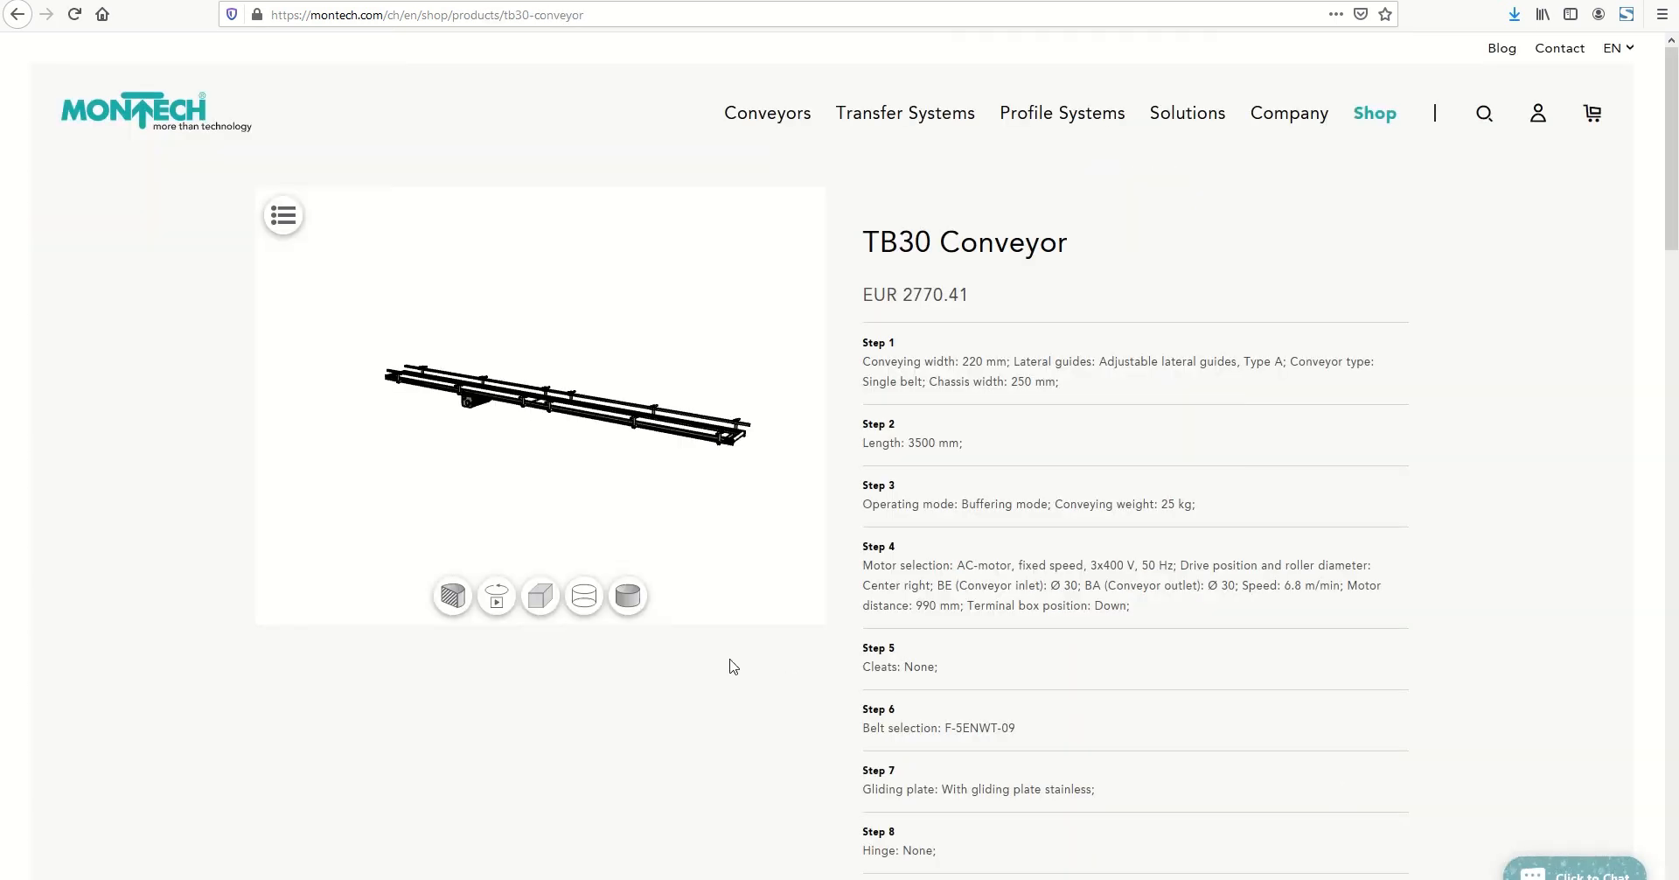
{"action": "left_click", "coordinate": [577, 603]}
{"action": "left_click", "coordinate": [540, 602]}
{"action": "left_click", "coordinate": [501, 602]}
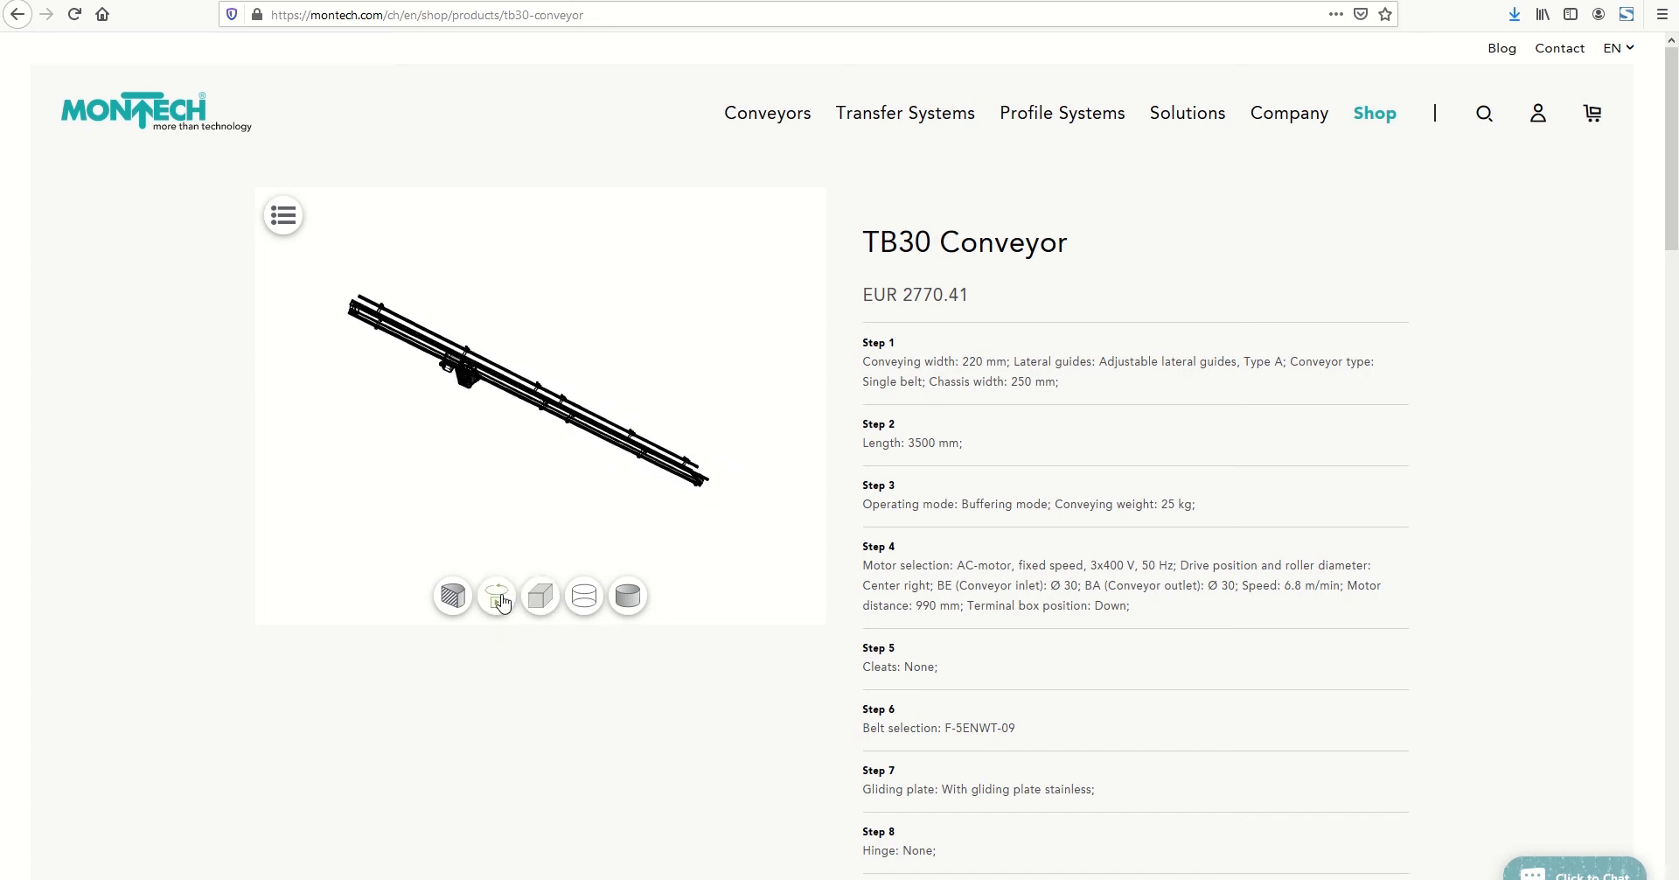
Save the conveyor configuration under the name TB30
{"action": "scroll", "coordinate": [501, 601], "scroll_direction": "down", "scroll_amount": 4}
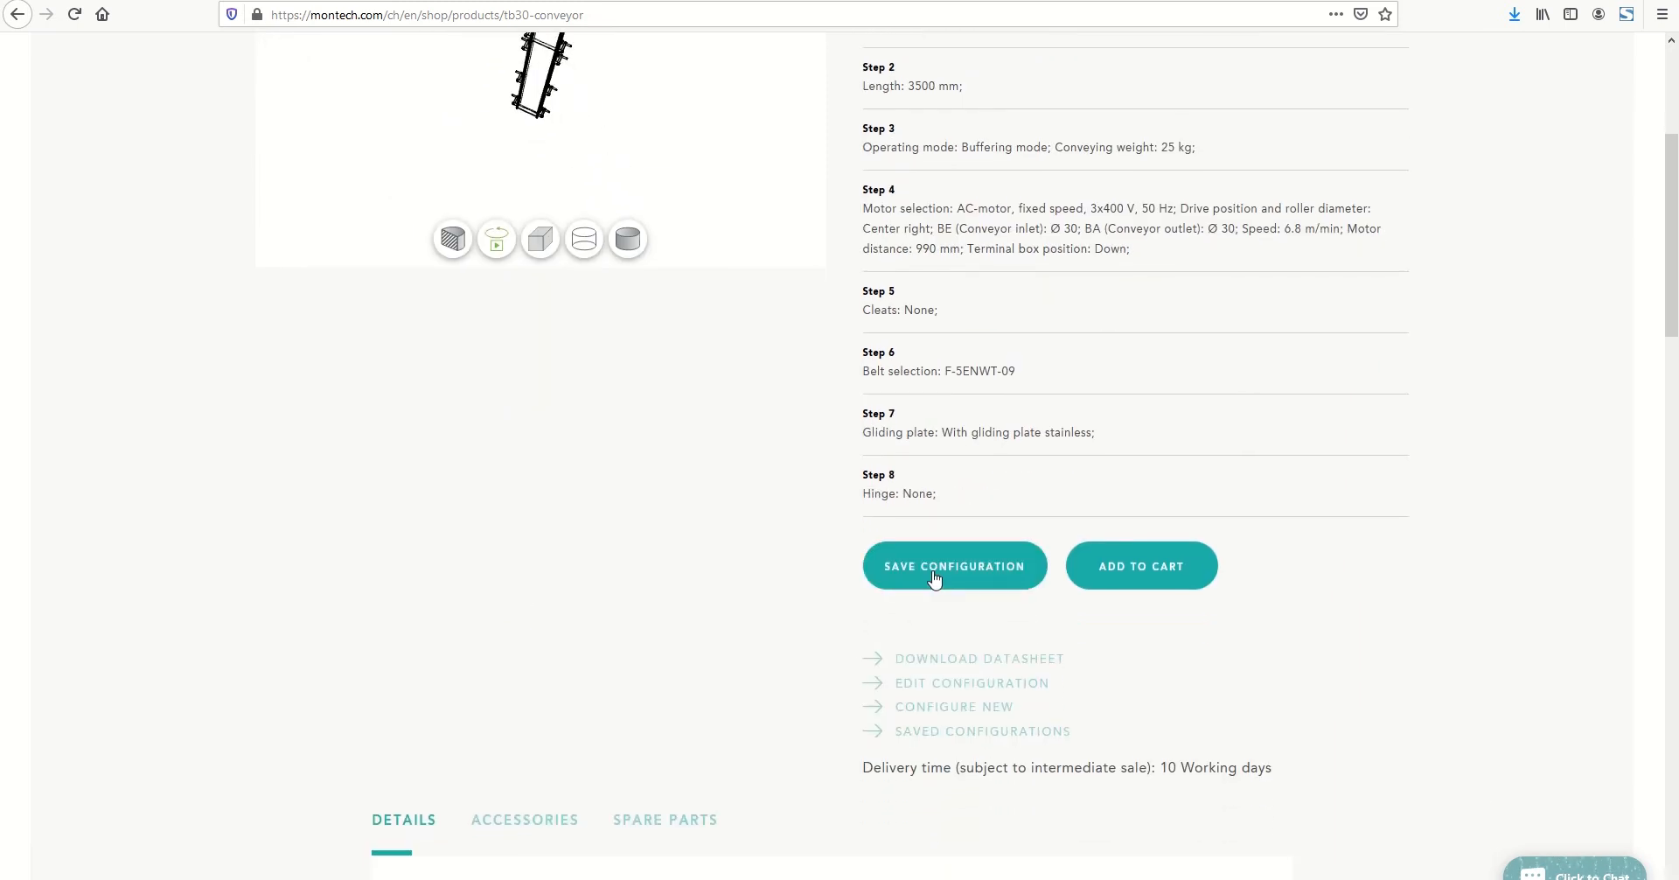
{"action": "left_click", "coordinate": [934, 577]}
{"action": "left_click", "coordinate": [794, 459]}
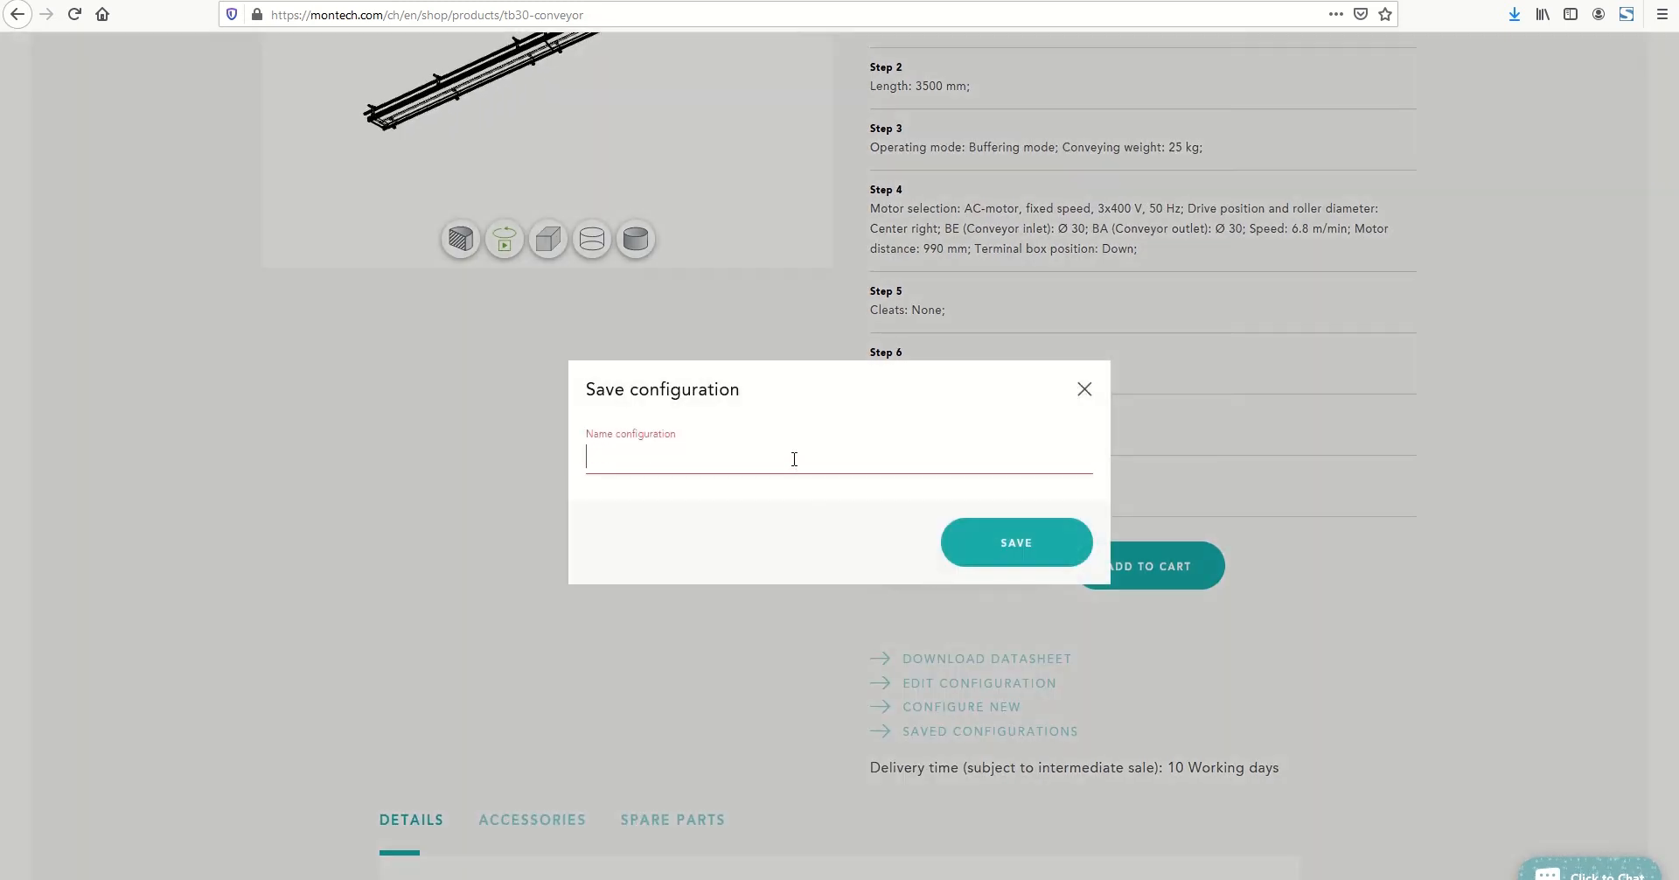
{"action": "type", "text": "TB30"}
{"action": "left_click", "coordinate": [1029, 549]}
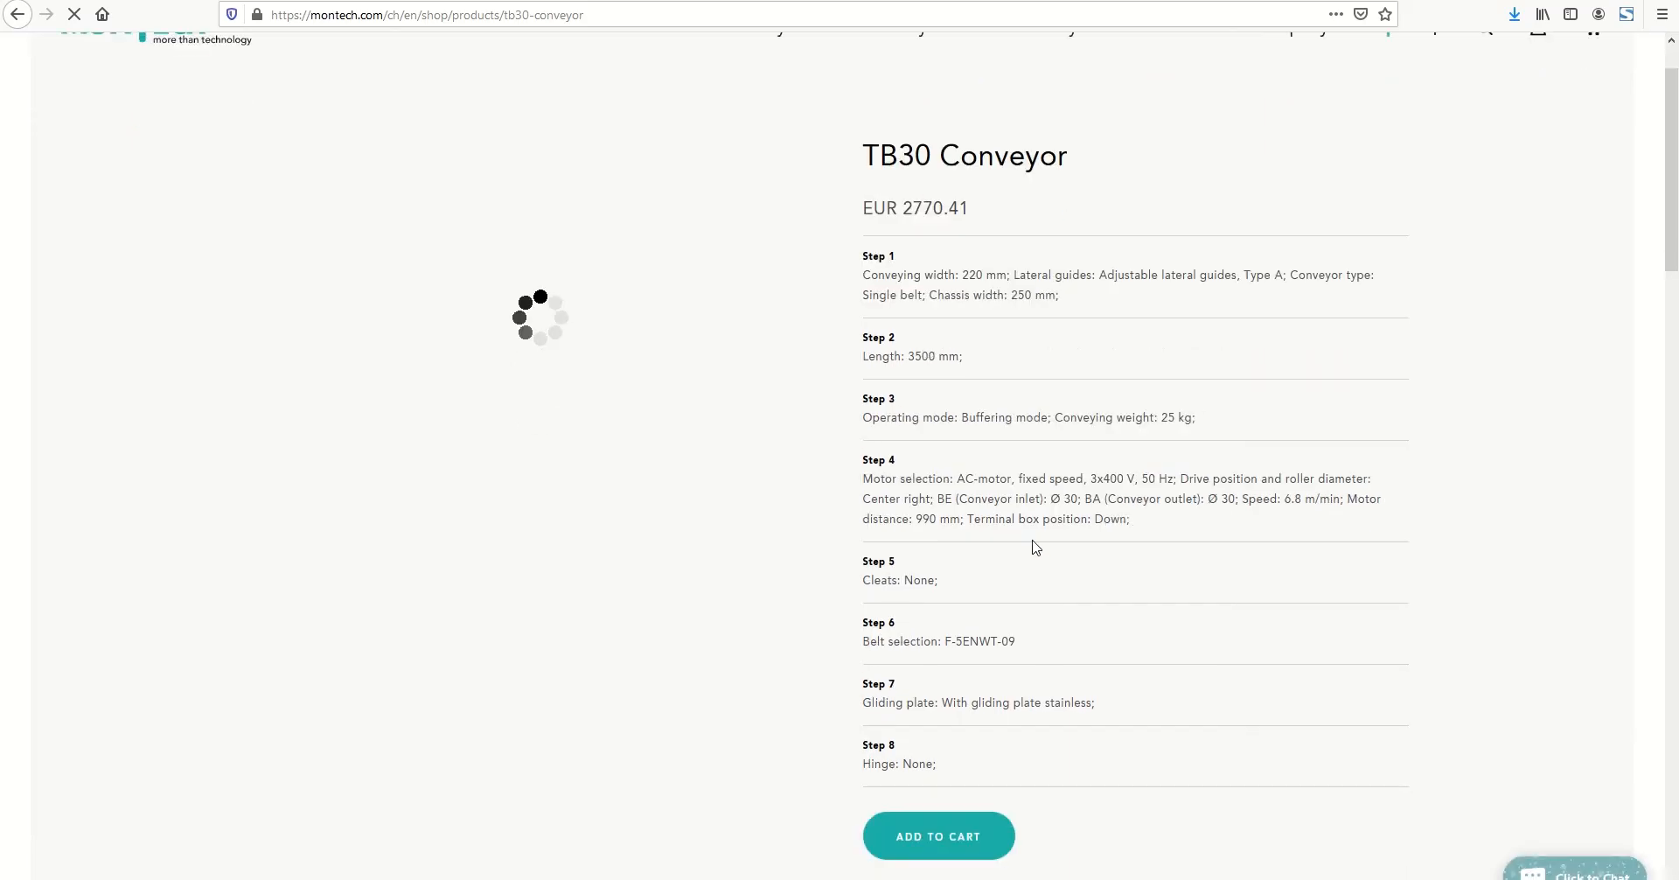
Add the configured conveyor to the cart and open its quote PDF from there
{"action": "scroll", "coordinate": [1036, 546], "scroll_direction": "down", "scroll_amount": 4}
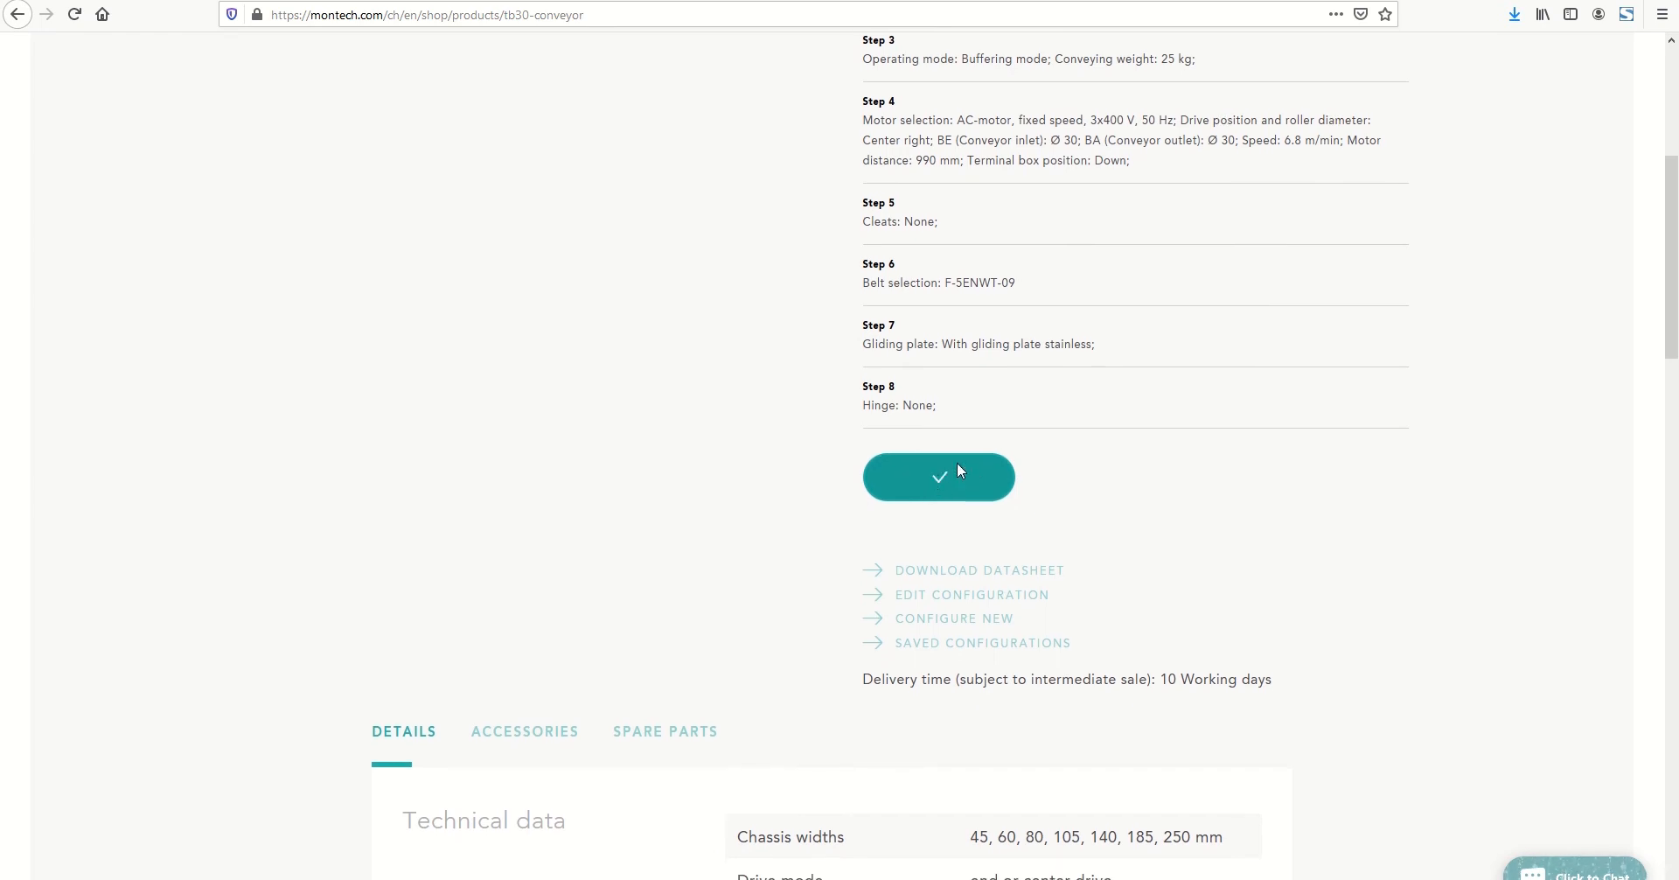
{"action": "scroll", "coordinate": [957, 463], "scroll_direction": "up", "scroll_amount": 4}
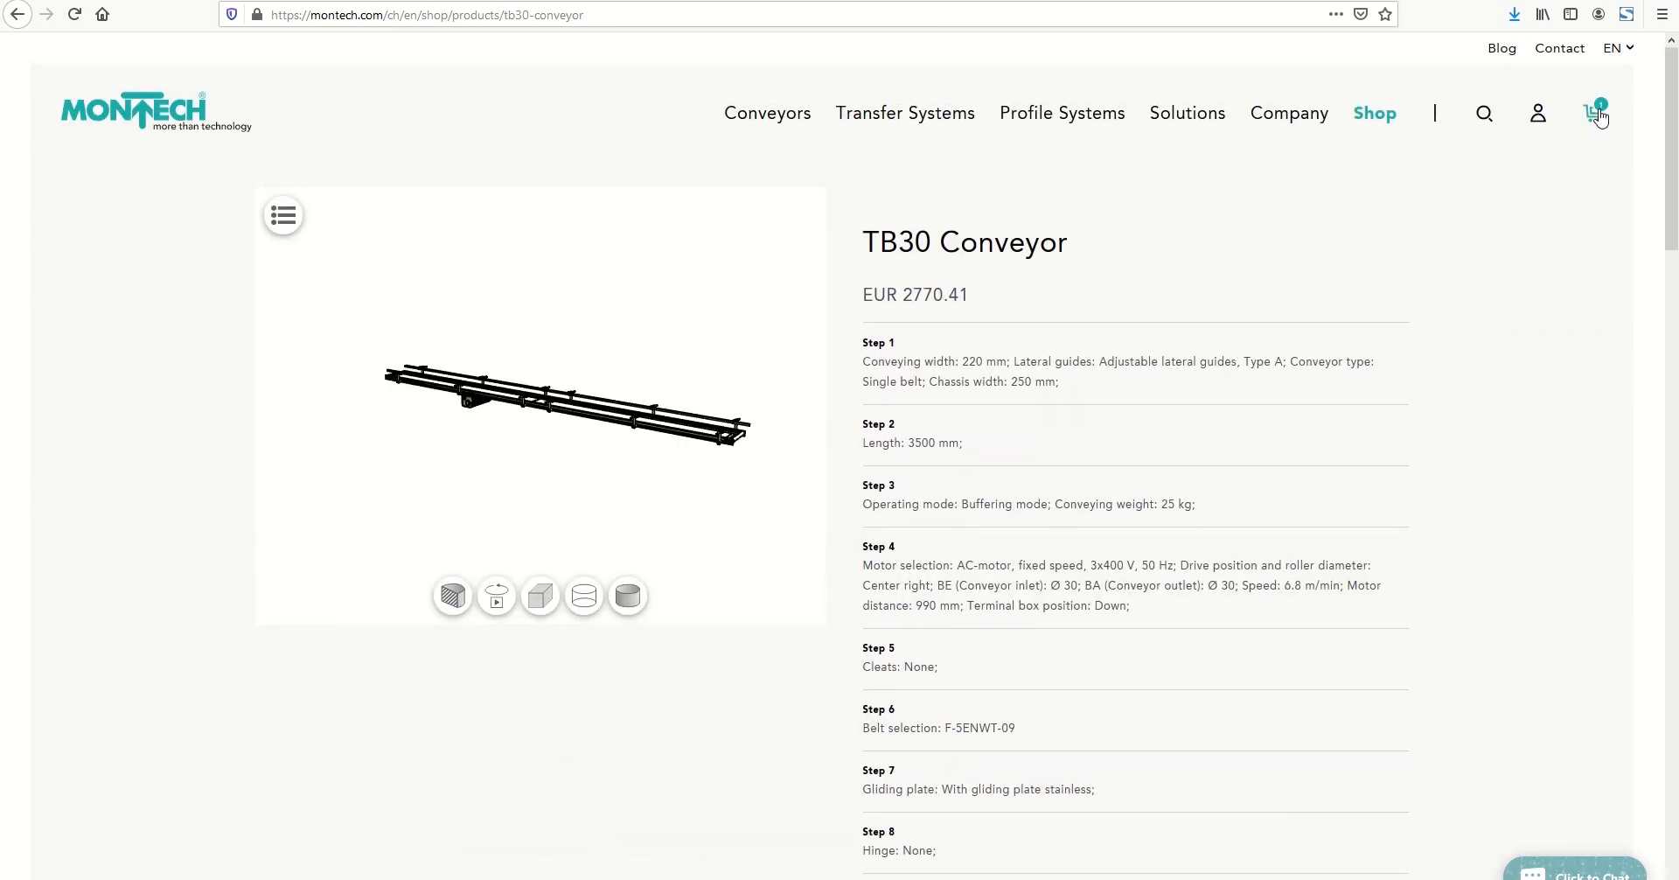
{"action": "left_click", "coordinate": [1594, 116]}
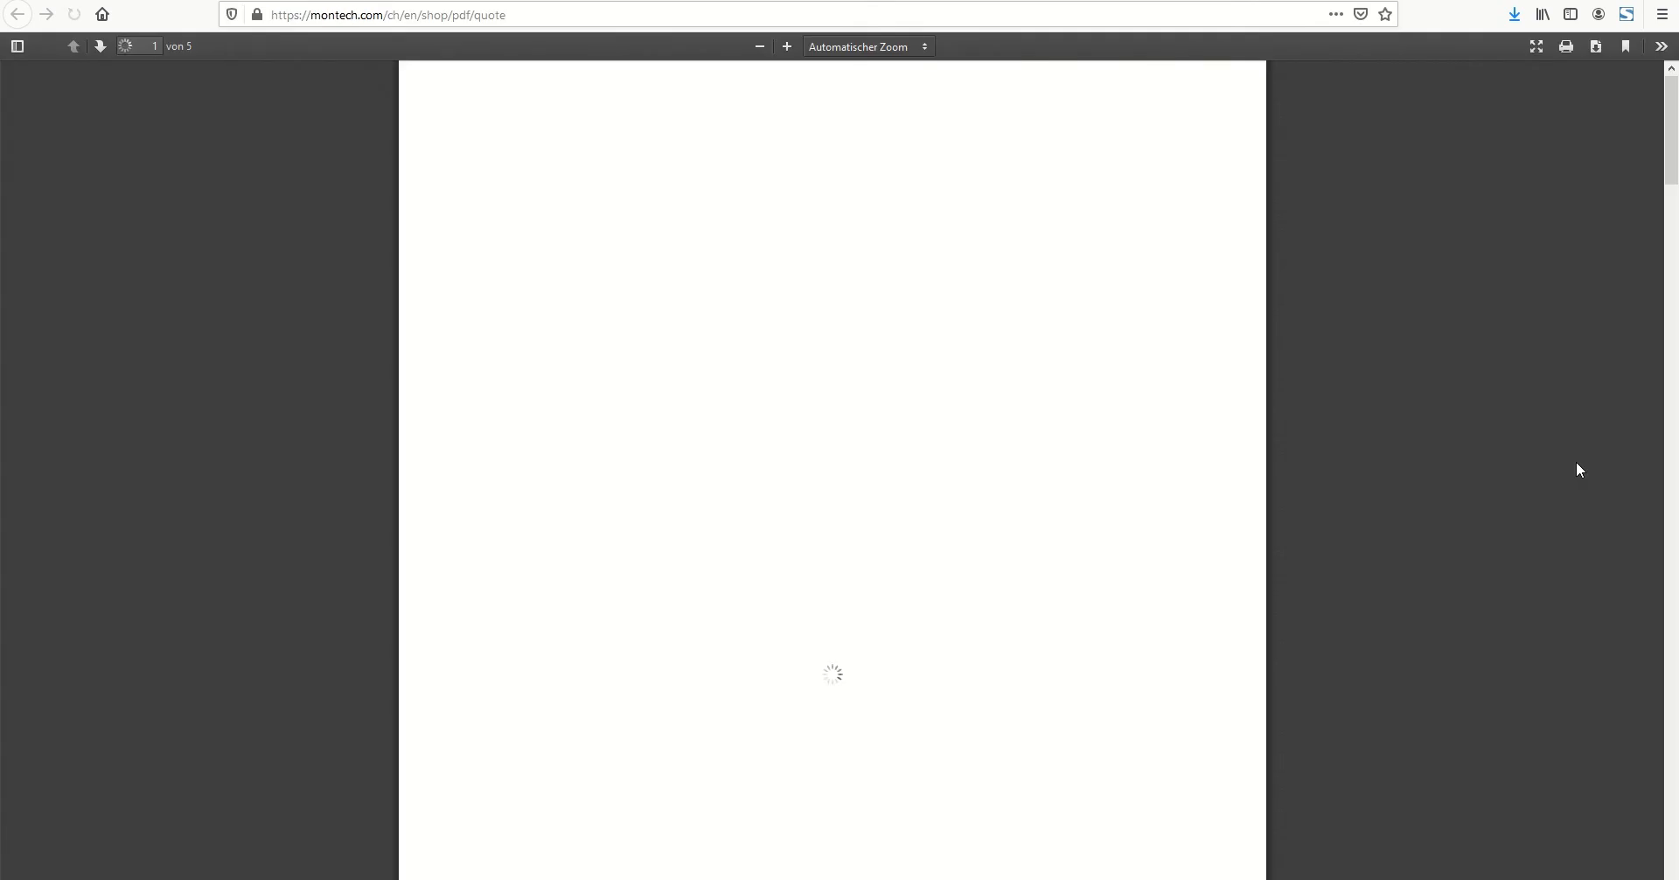
{"action": "scroll", "coordinate": [1239, 360], "scroll_direction": "down", "scroll_amount": 9}
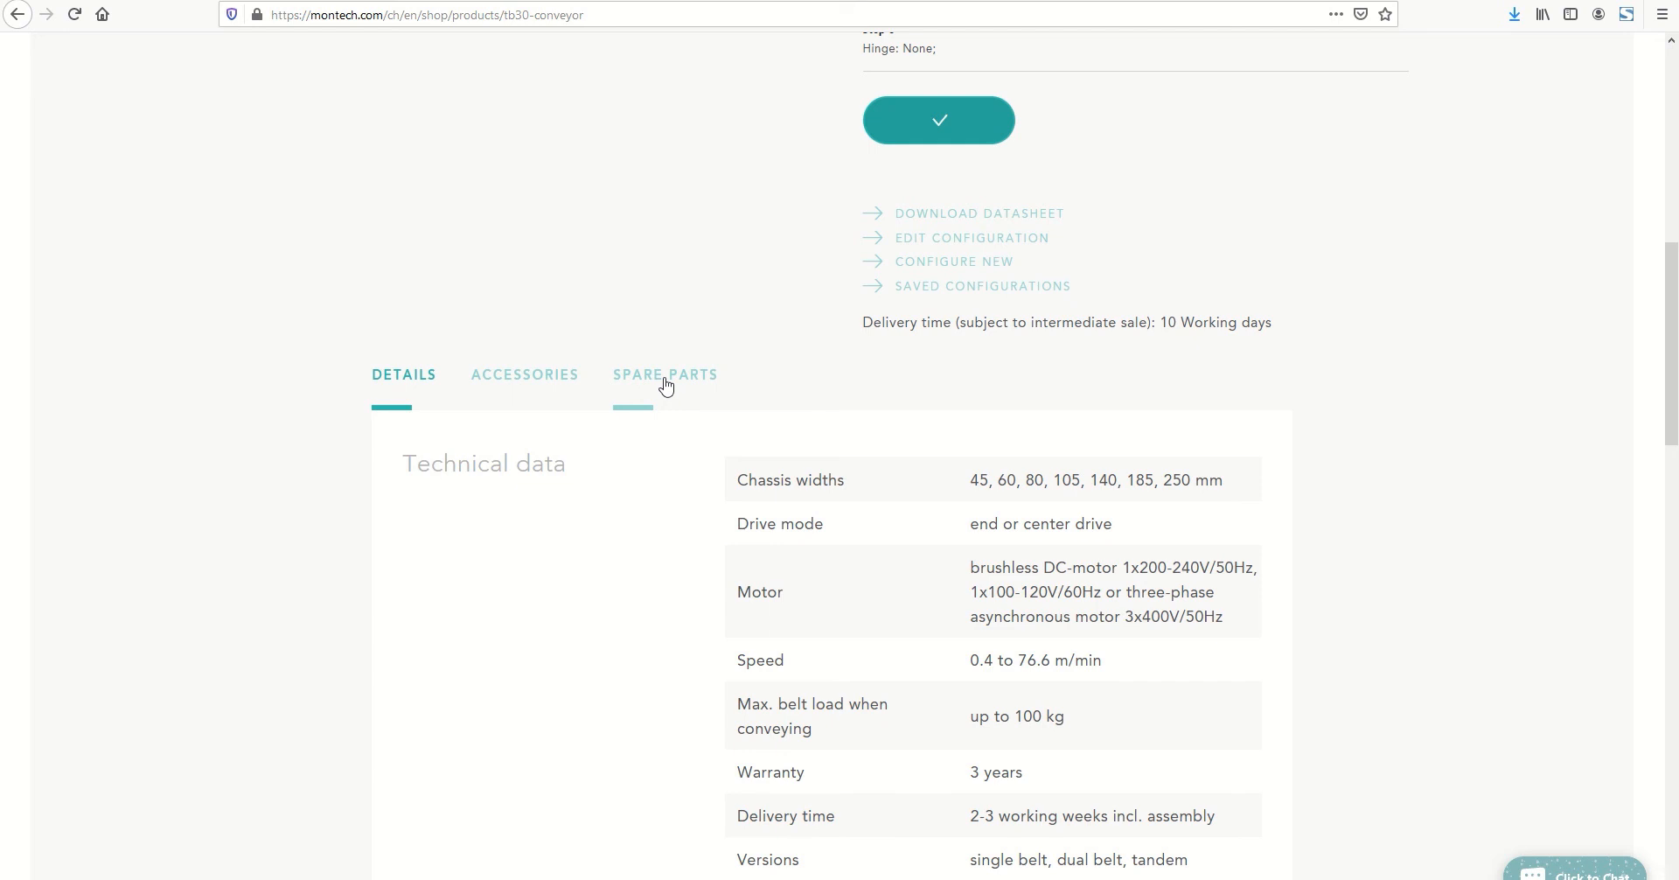
Examine the spare parts and accessories offered for the TB30 conveyor
{"action": "left_click", "coordinate": [665, 378]}
{"action": "scroll", "coordinate": [802, 546], "scroll_direction": "down", "scroll_amount": 4}
{"action": "scroll", "coordinate": [806, 545], "scroll_direction": "down", "scroll_amount": 2}
{"action": "scroll", "coordinate": [806, 545], "scroll_direction": "up", "scroll_amount": 5}
{"action": "scroll", "coordinate": [807, 540], "scroll_direction": "up", "scroll_amount": 2}
{"action": "left_click", "coordinate": [534, 462]}
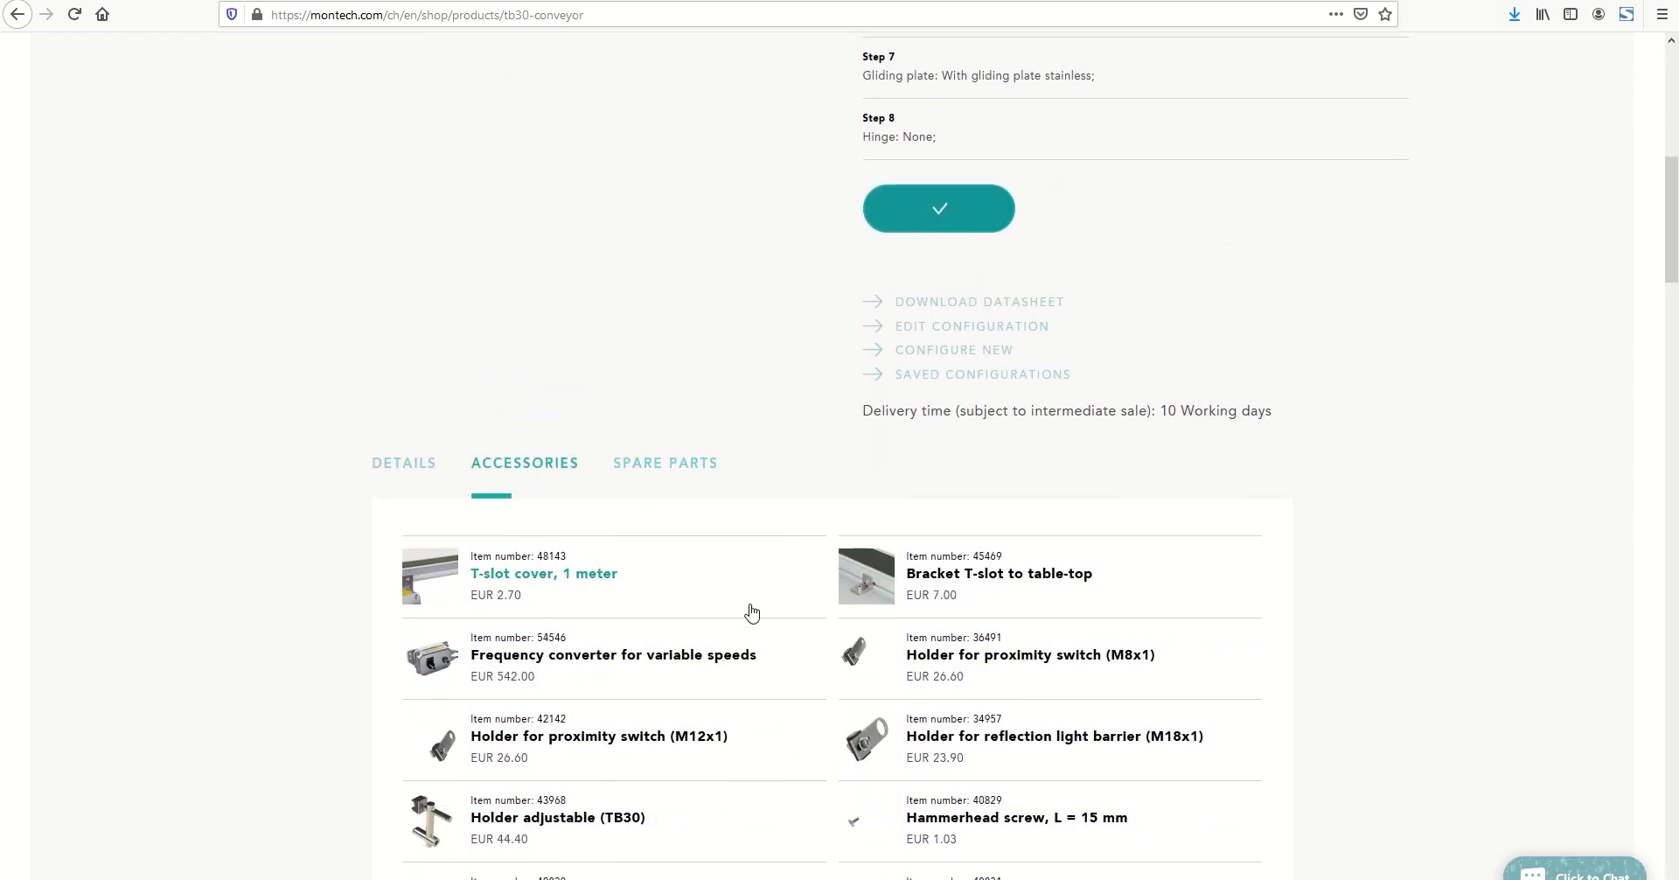
{"action": "scroll", "coordinate": [752, 612], "scroll_direction": "down", "scroll_amount": 6}
{"action": "scroll", "coordinate": [762, 607], "scroll_direction": "up", "scroll_amount": 7}
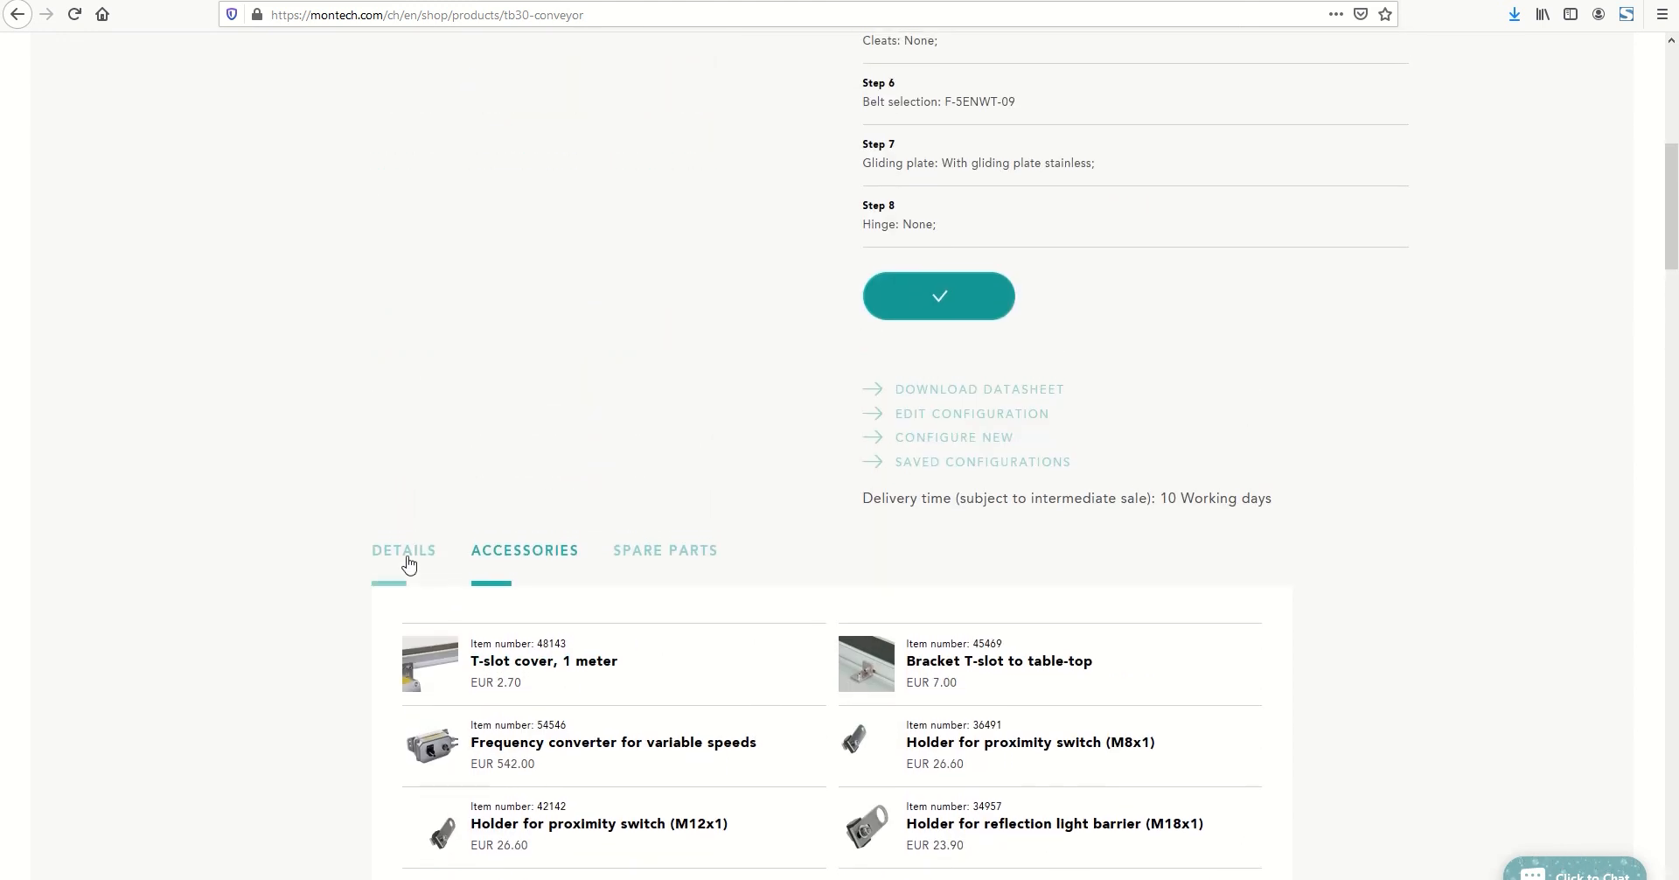
Review the TB30 conveyor's technical data and its downloadable documents
{"action": "left_click", "coordinate": [409, 559]}
{"action": "scroll", "coordinate": [1097, 603], "scroll_direction": "down", "scroll_amount": 2}
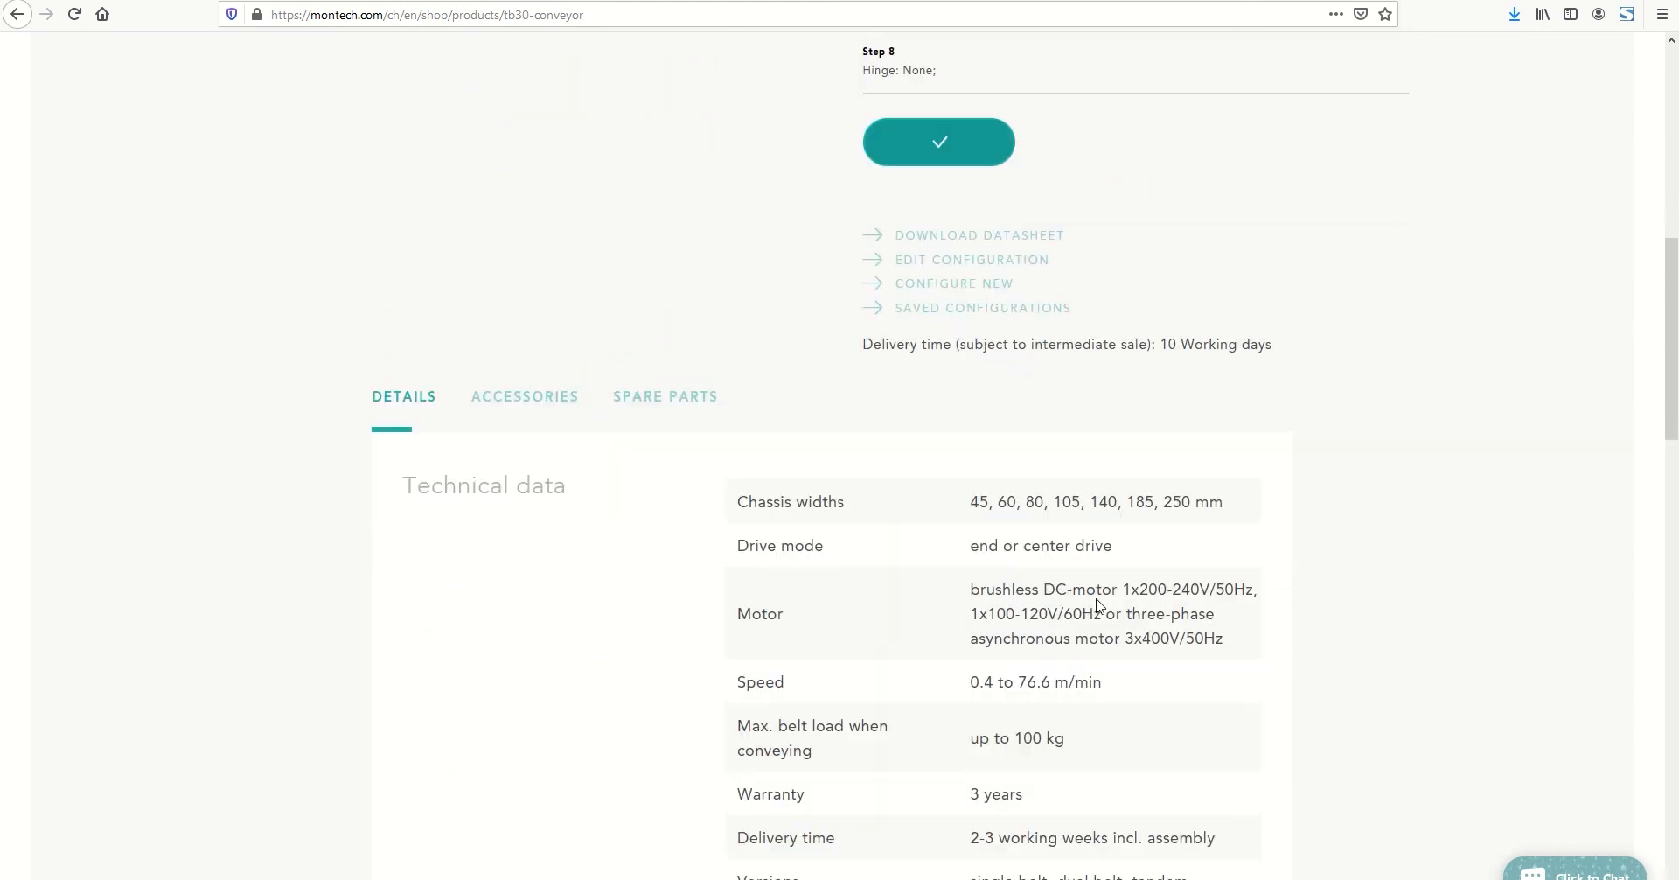
{"action": "scroll", "coordinate": [1097, 605], "scroll_direction": "down", "scroll_amount": 4}
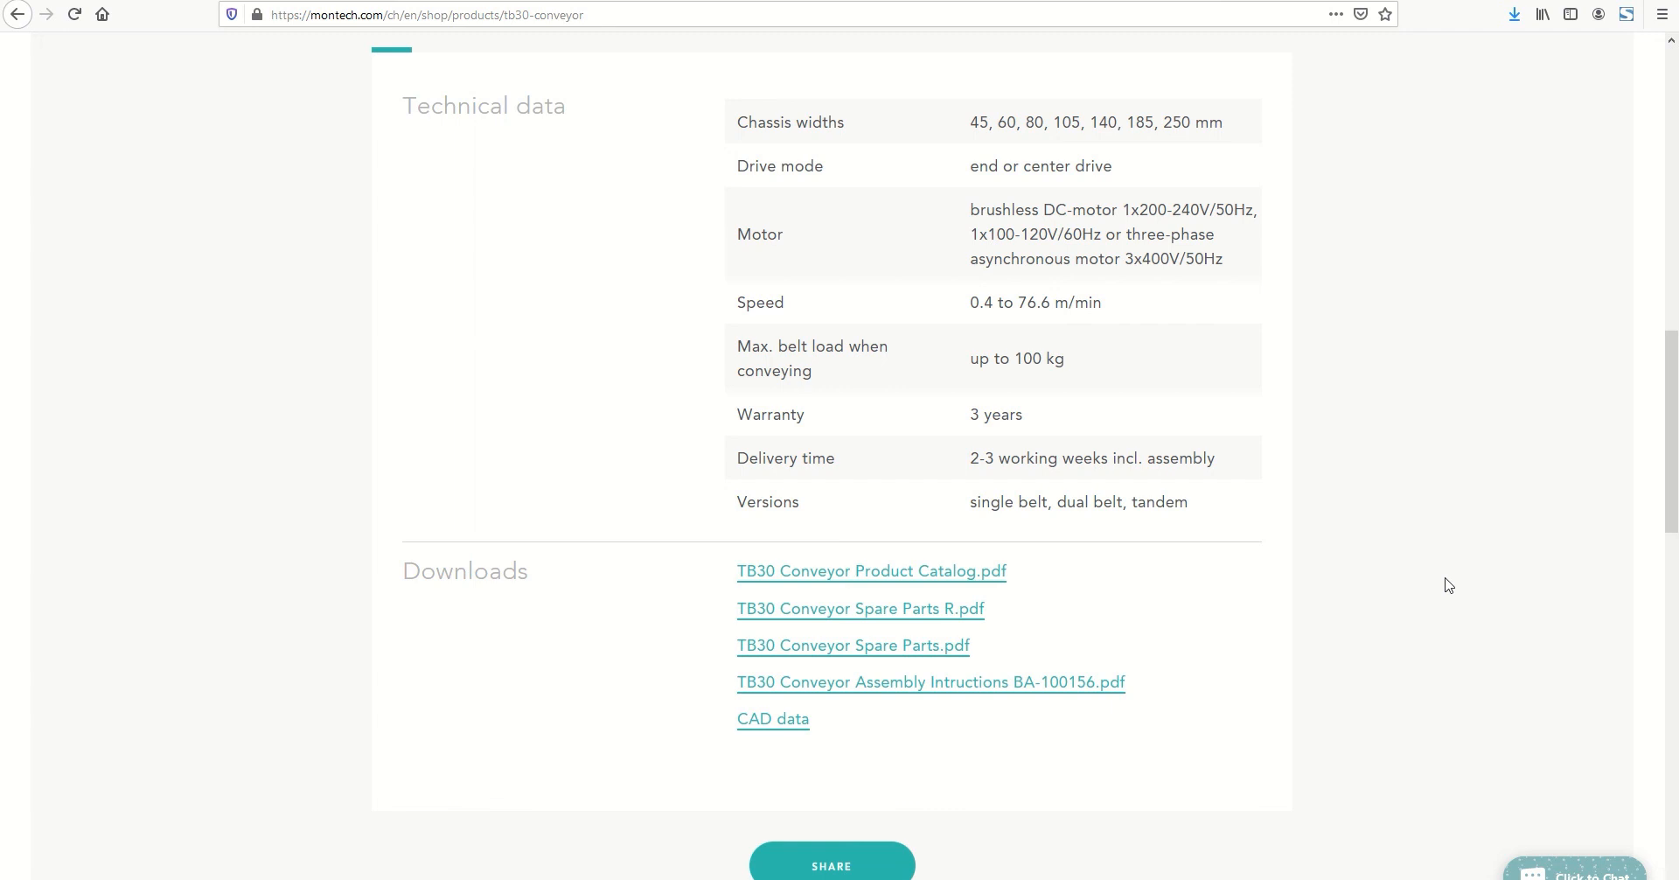
{"action": "scroll", "coordinate": [1448, 584], "scroll_direction": "up", "scroll_amount": 10}
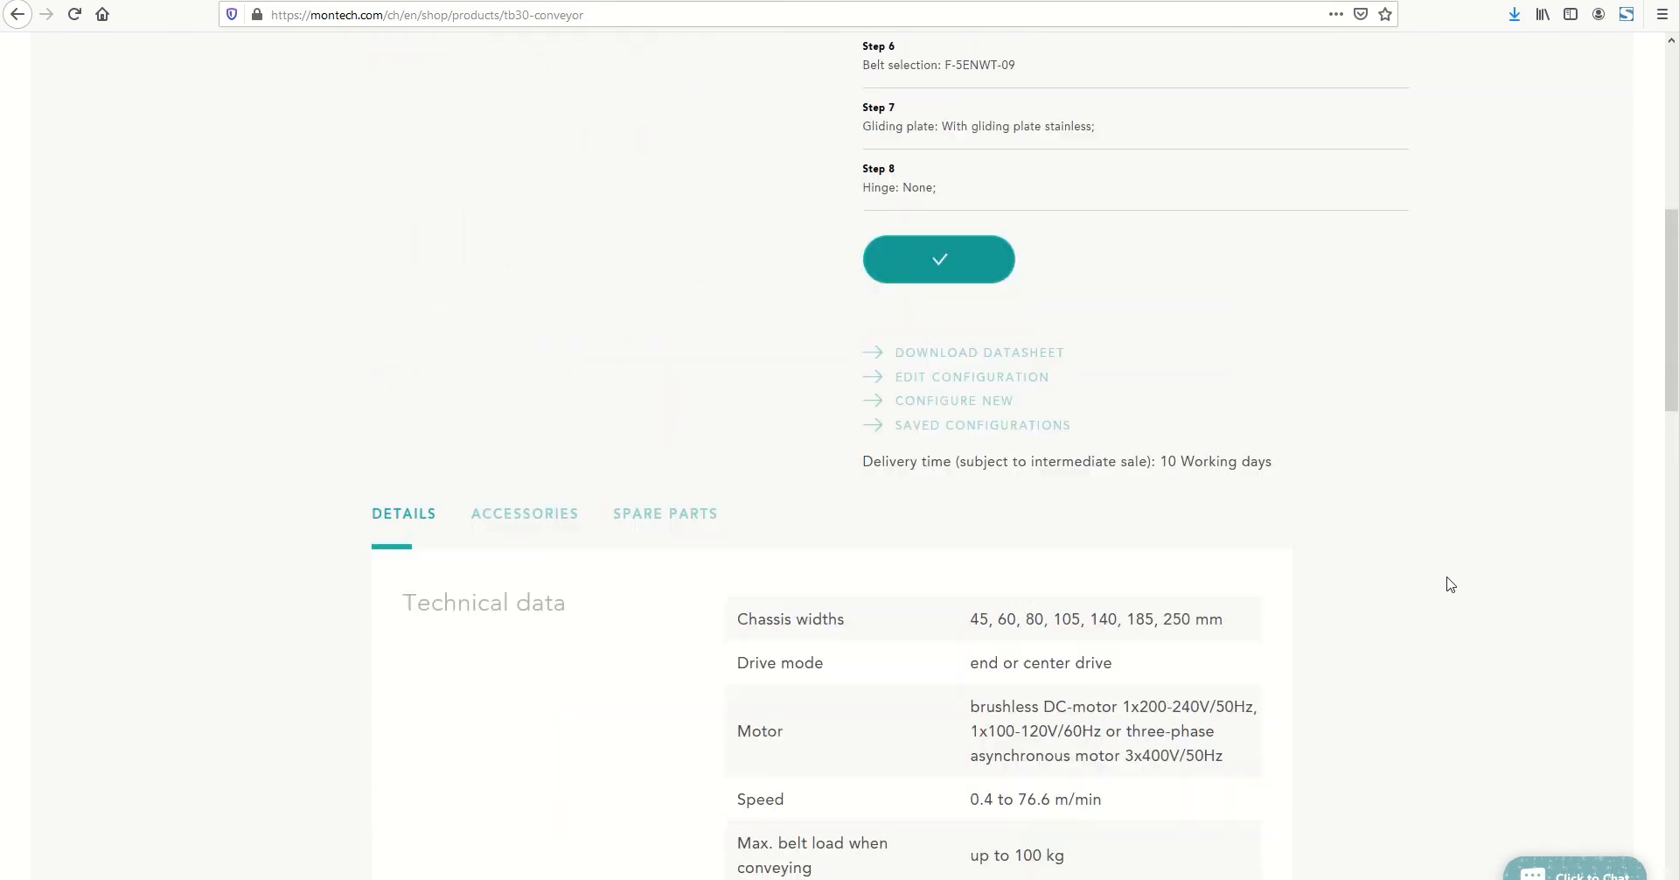
{"action": "scroll", "coordinate": [1450, 584], "scroll_direction": "up", "scroll_amount": 3}
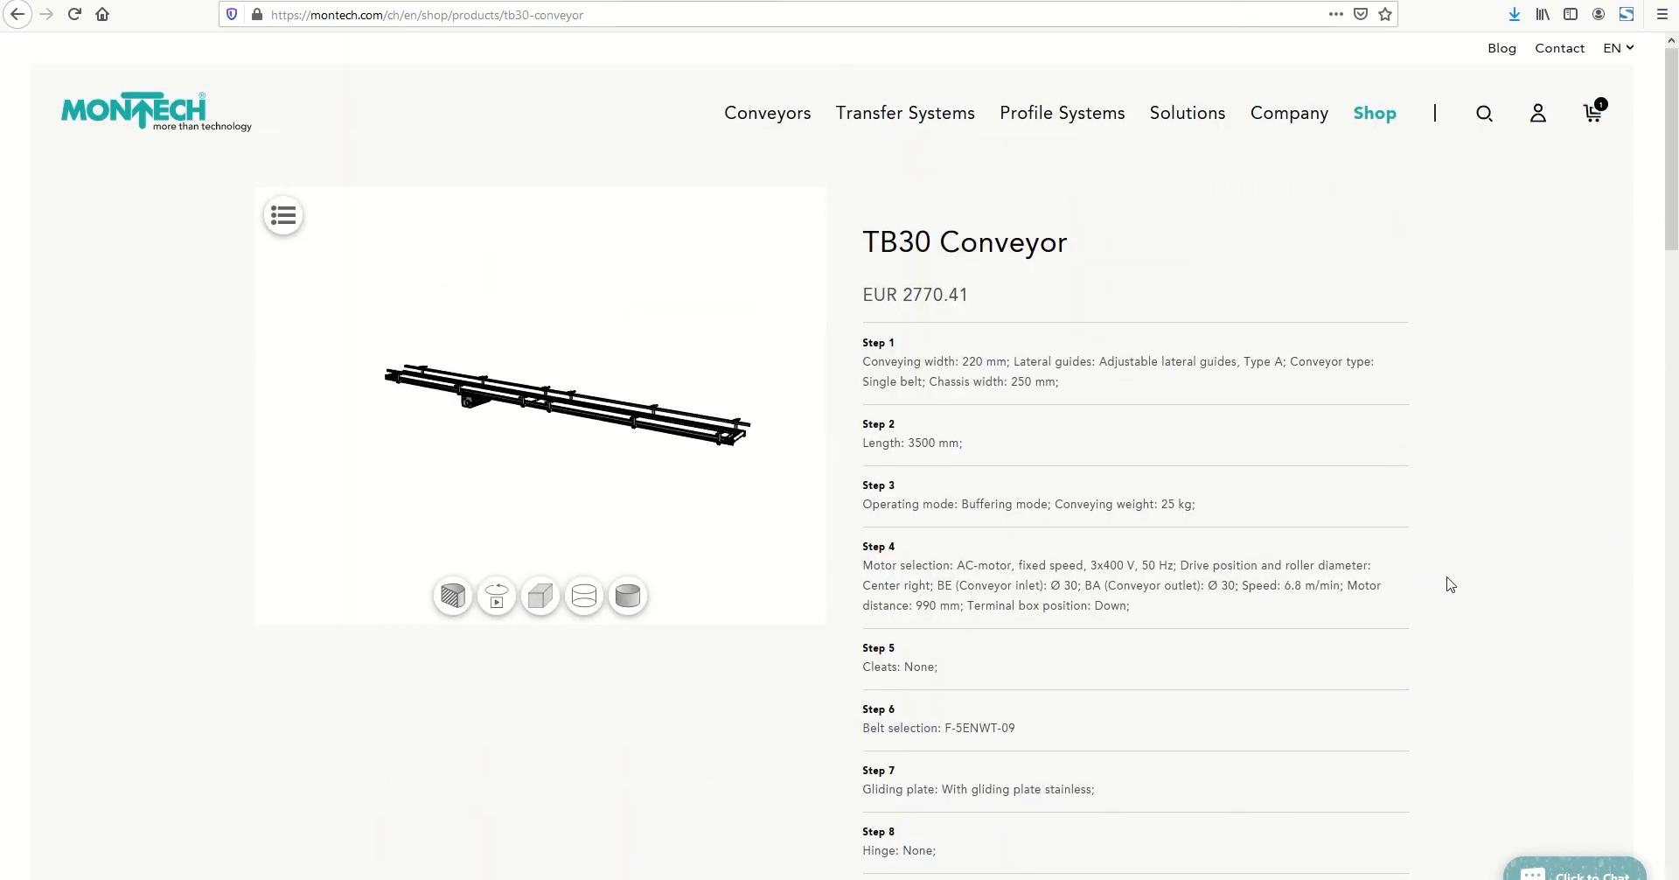